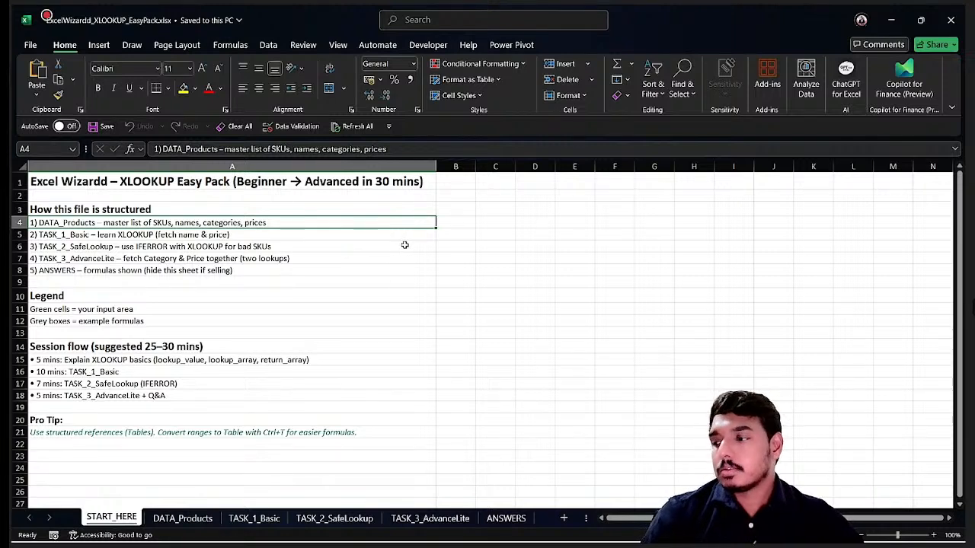
Review the START_HERE overview and look through the DATA_Products, TASK_1_Basic and TASK_2_SafeLookup sheets
left_click(180, 521)
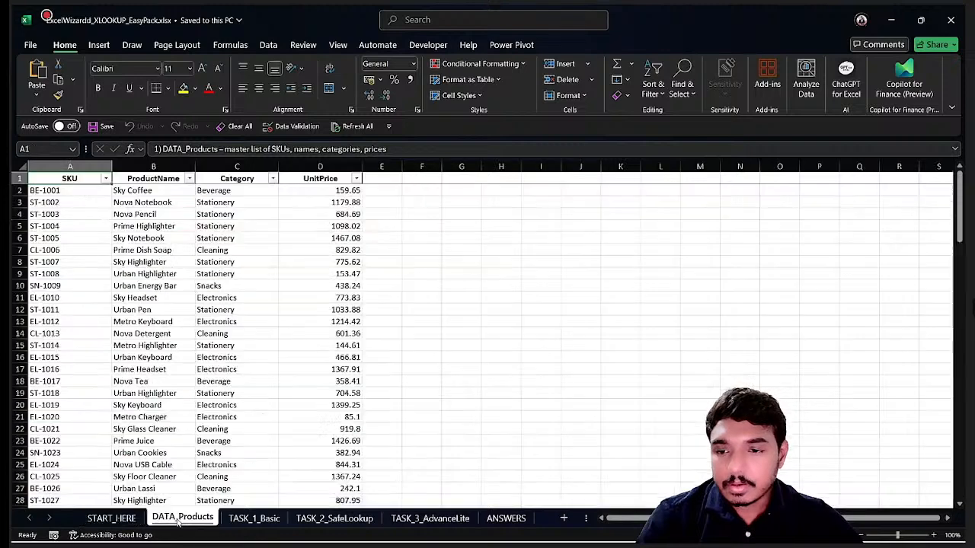
left_click(112, 517)
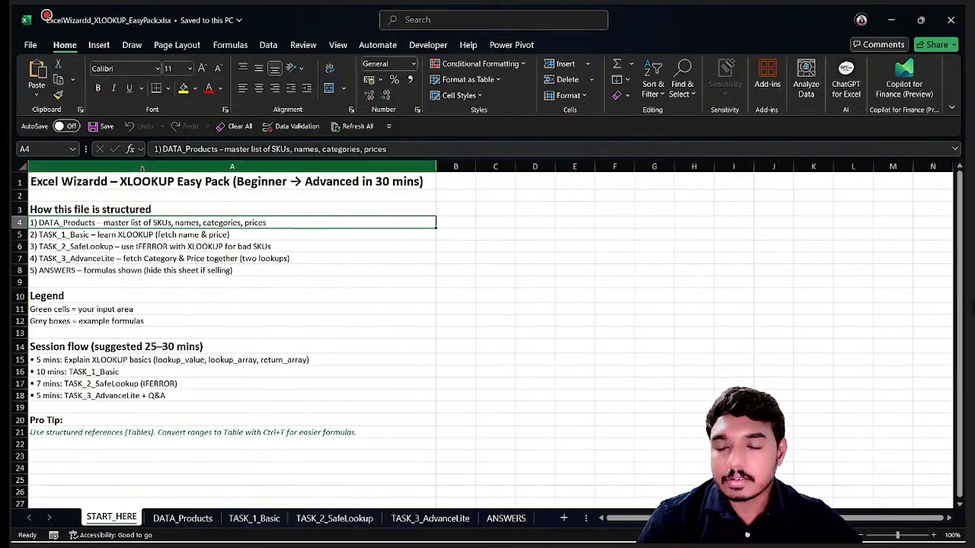
left_click_drag(157, 182, 156, 446)
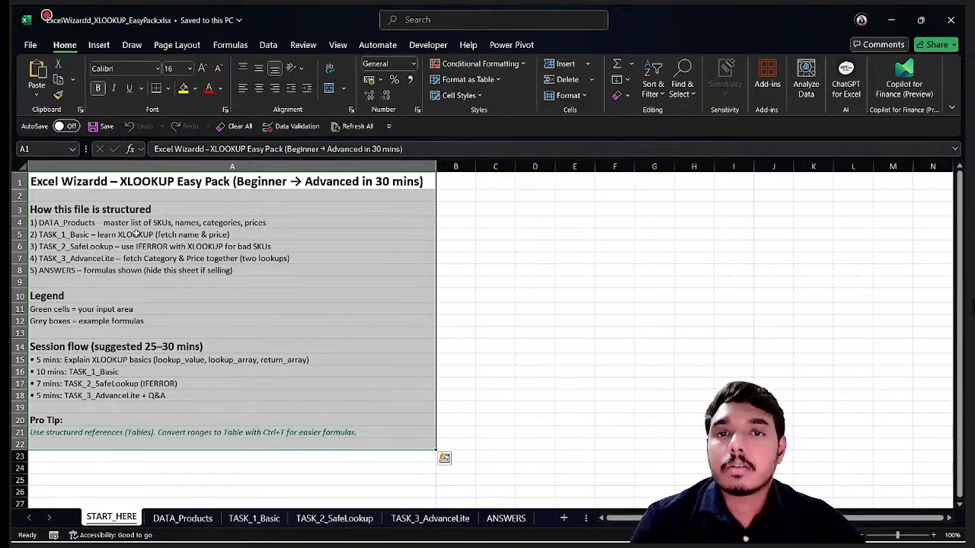
left_click(183, 517)
left_click(238, 519)
left_click(302, 520)
left_click(94, 521)
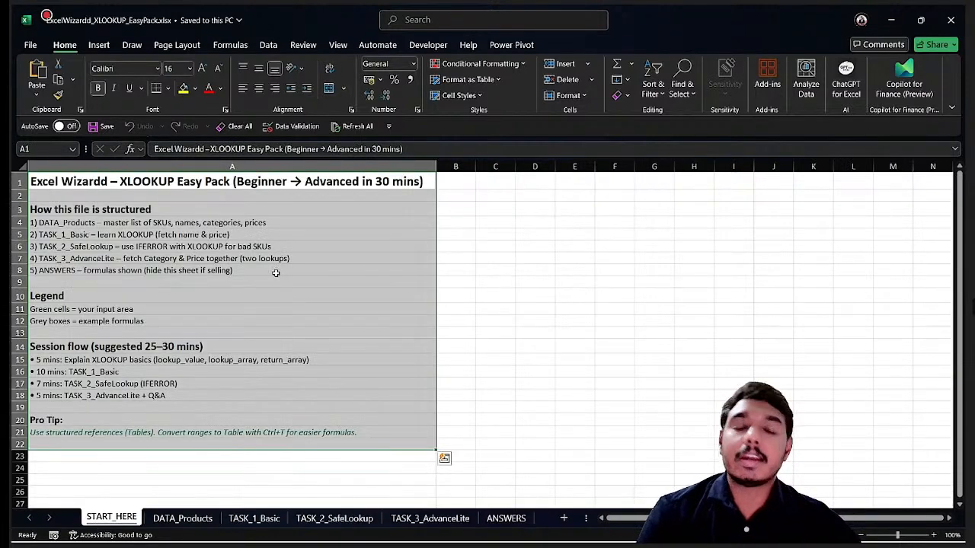
Remove the filter from the DATA_Products list and convert the whole range, including headers, to a table
left_click(183, 517)
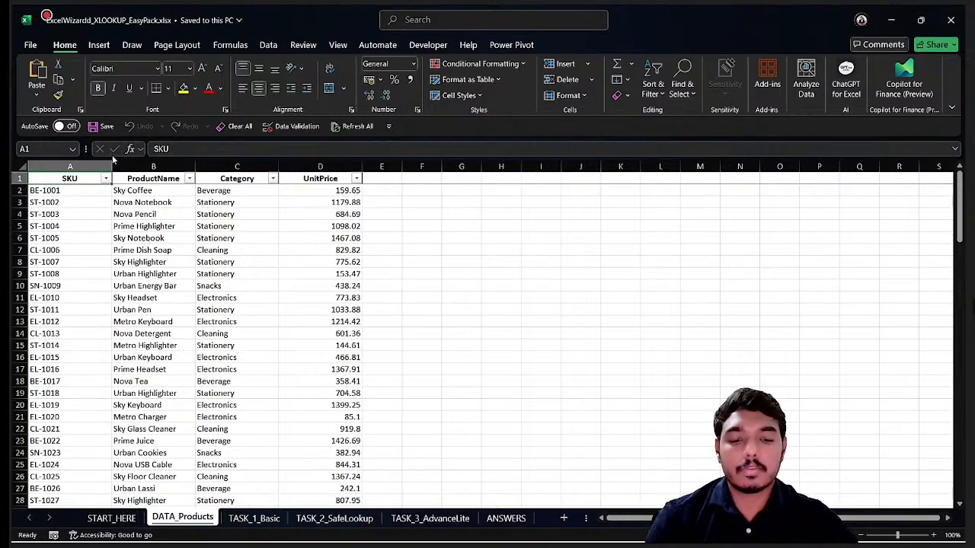
key("ctrl+shift+l")
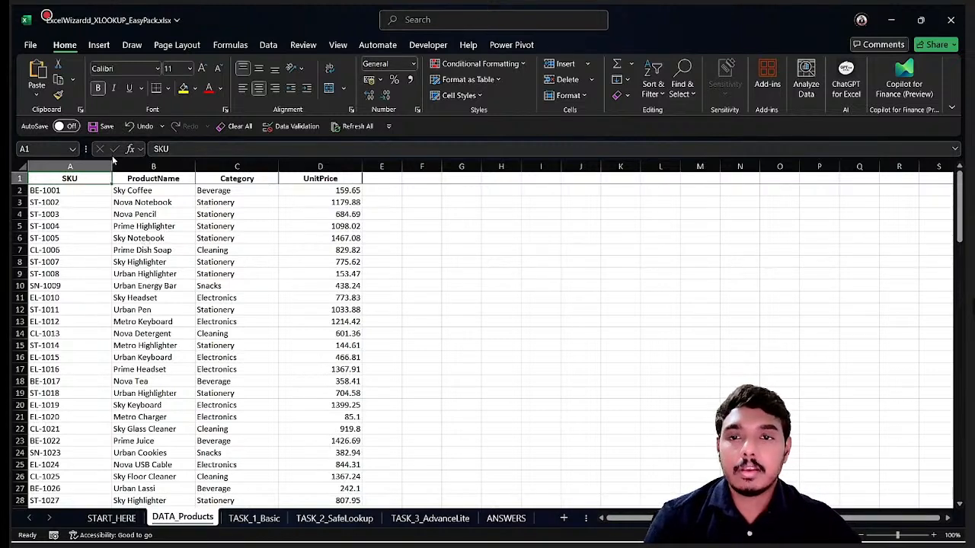
key("ctrl+shift+Right")
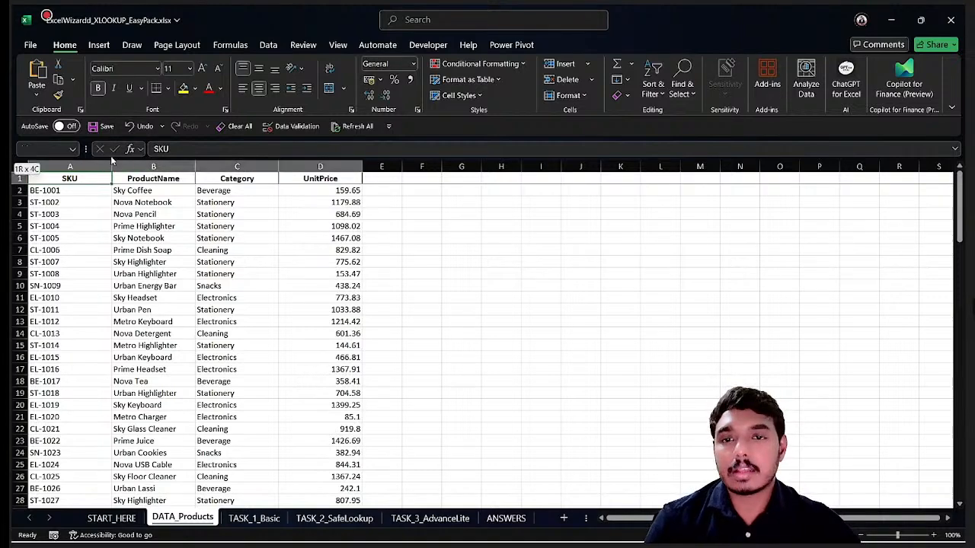
key("ctrl+shift+Down")
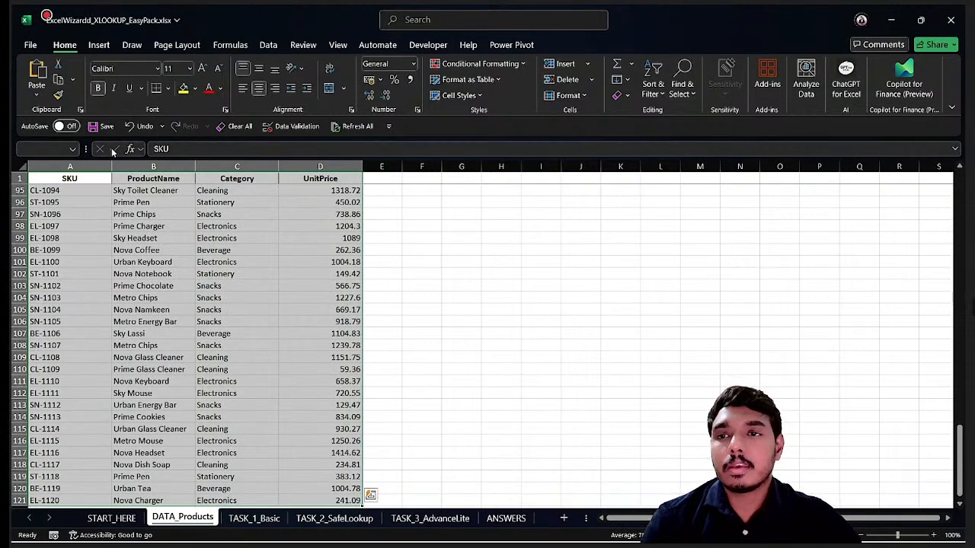
left_click(100, 46)
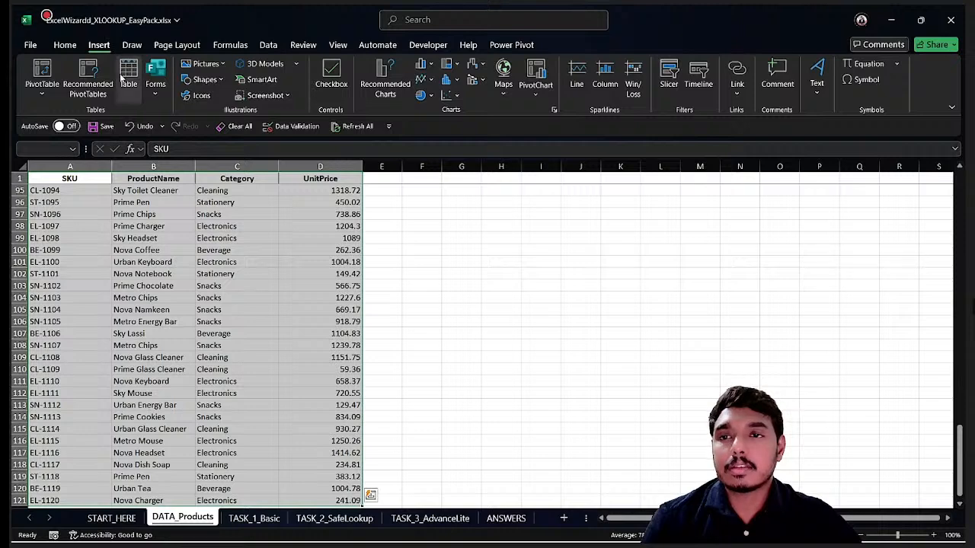
left_click(128, 73)
left_click(554, 334)
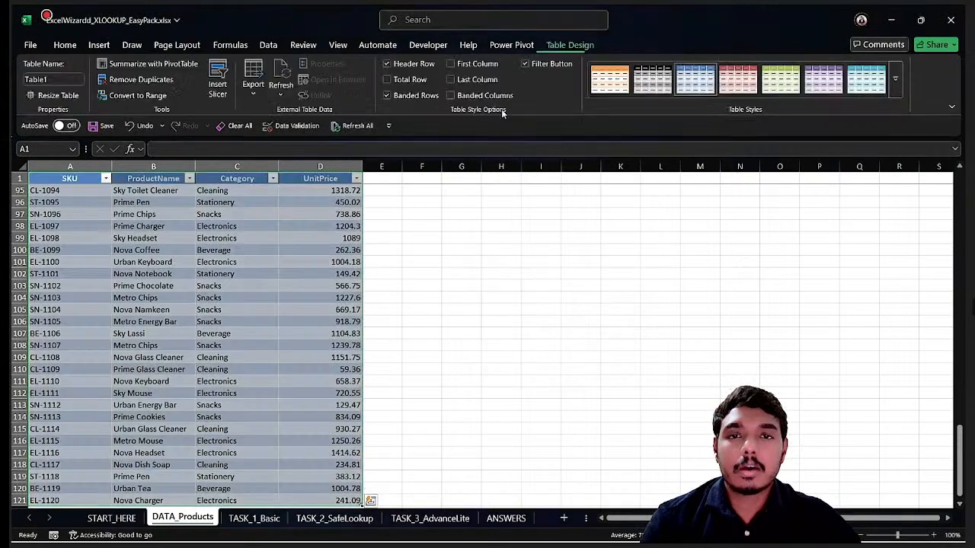
Apply a table style with a black header, turn off banded rows, and hide the sheet's gridlines
left_click(895, 78)
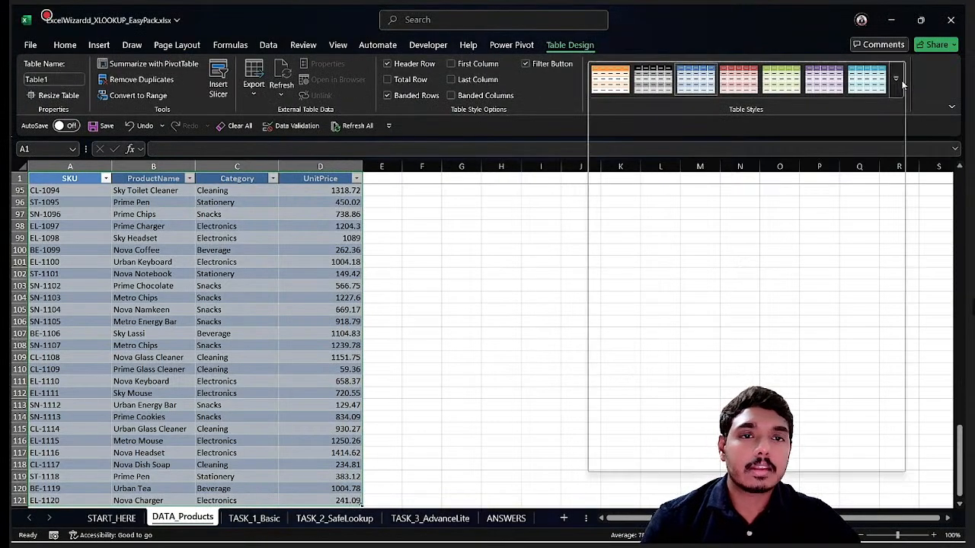
left_click(662, 133)
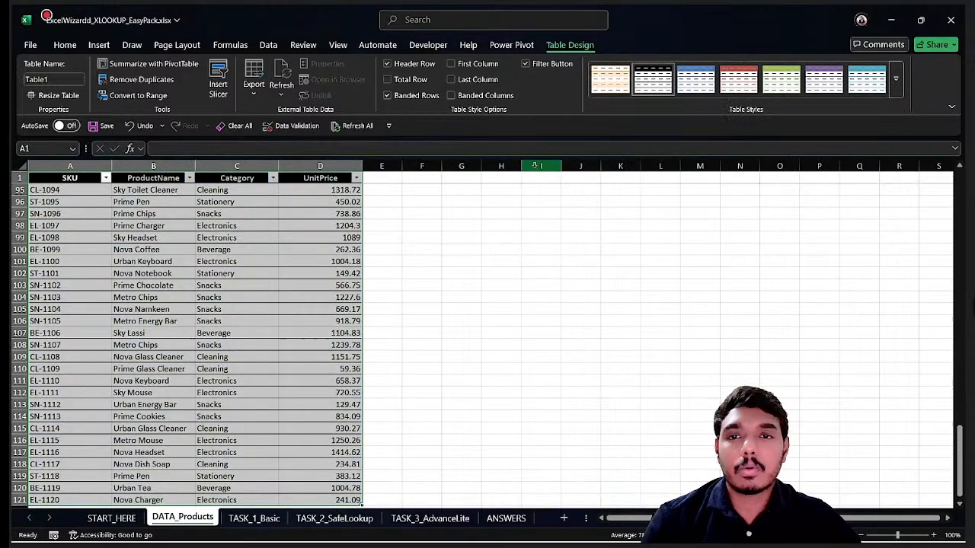
left_click(420, 96)
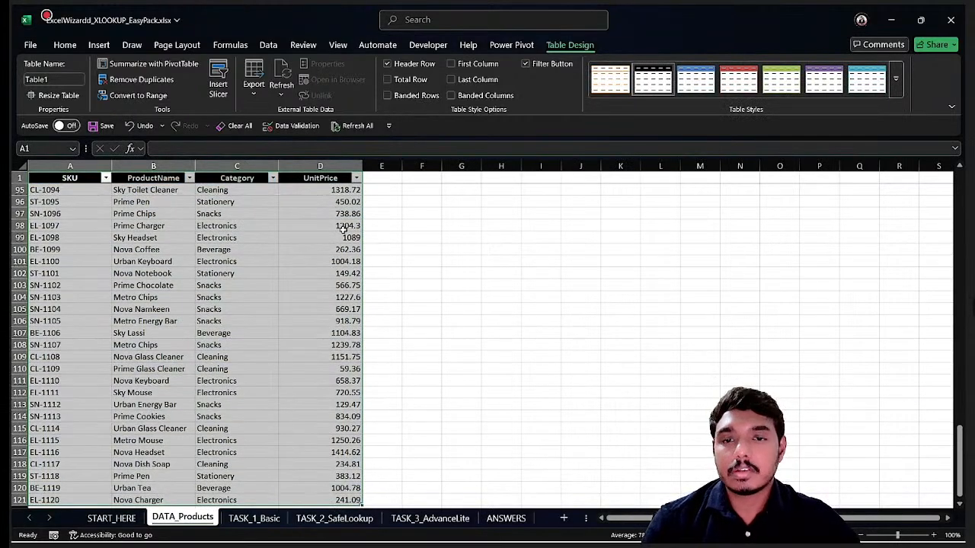
left_click(464, 236)
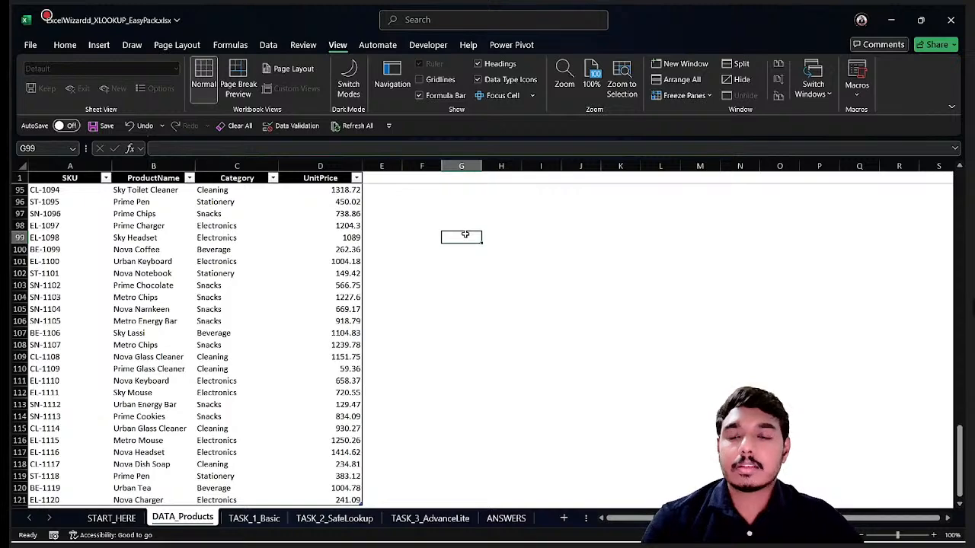
Rename the product table as Data_Products
left_click(251, 216)
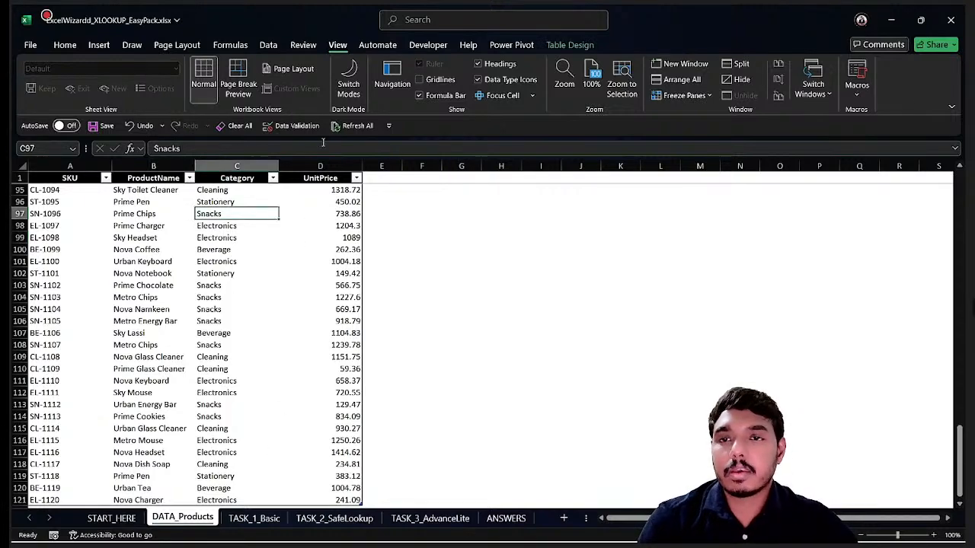
left_click(569, 44)
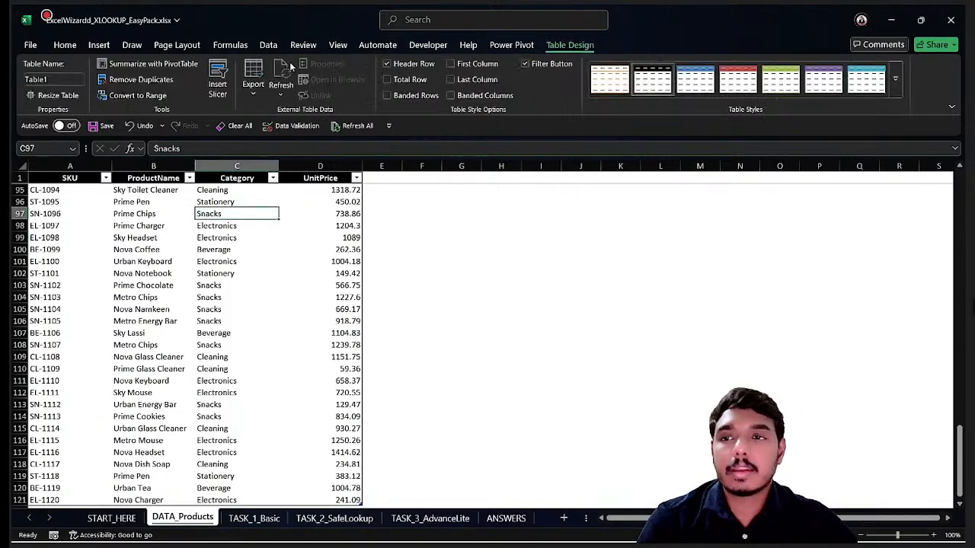
left_click(50, 79)
type("DA")
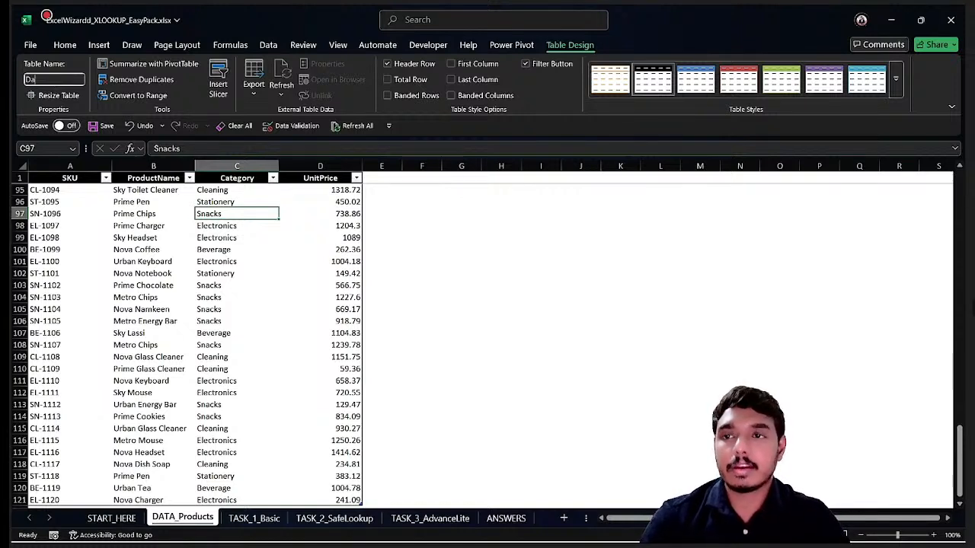
type("ta_Products")
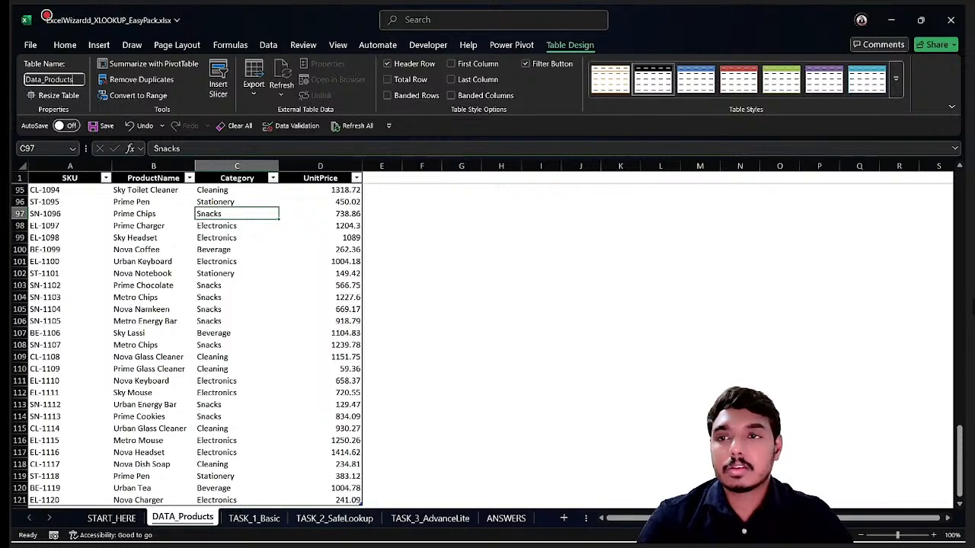
key("Return")
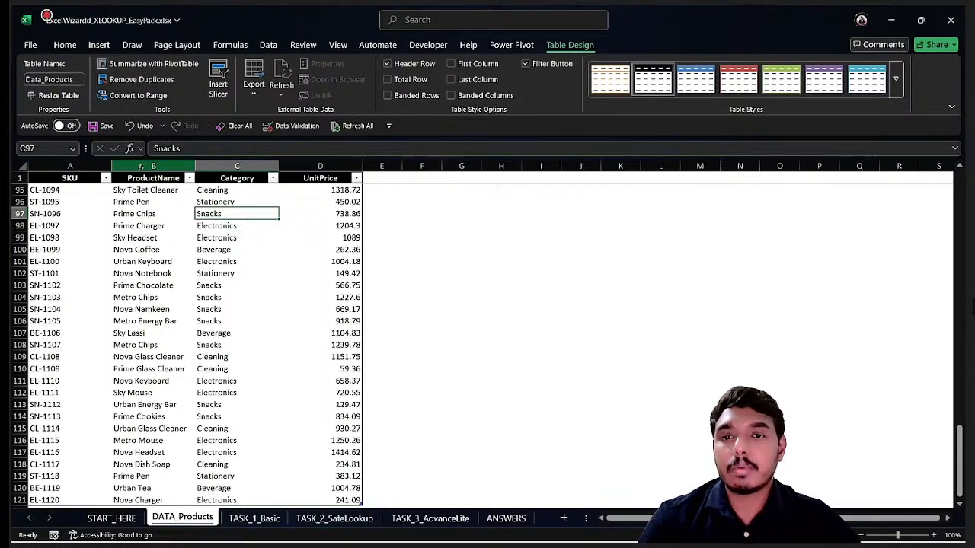
Widen the Instructions column E on the TASK_1_Basic sheet so its text is easier to read
left_click(242, 518)
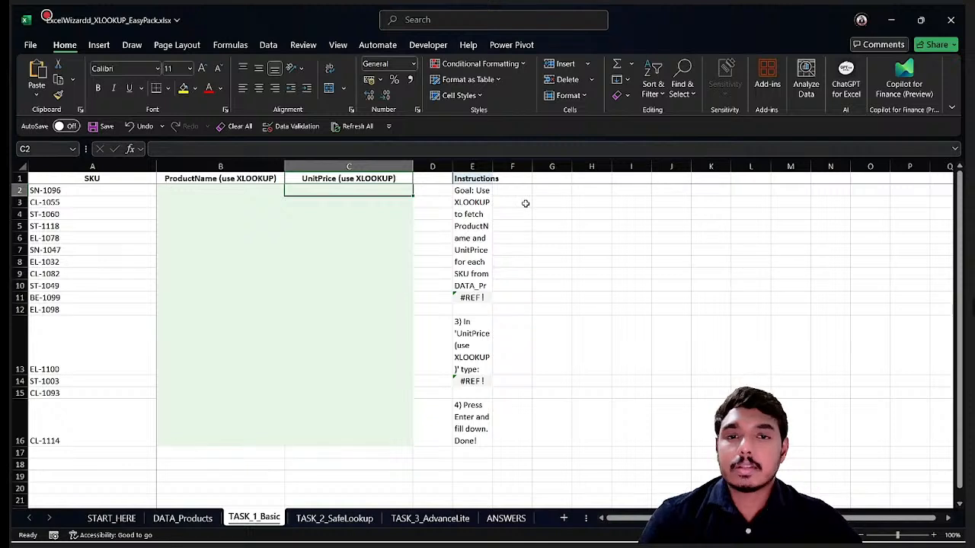
left_click(482, 204)
left_click_drag(493, 166, 539, 165)
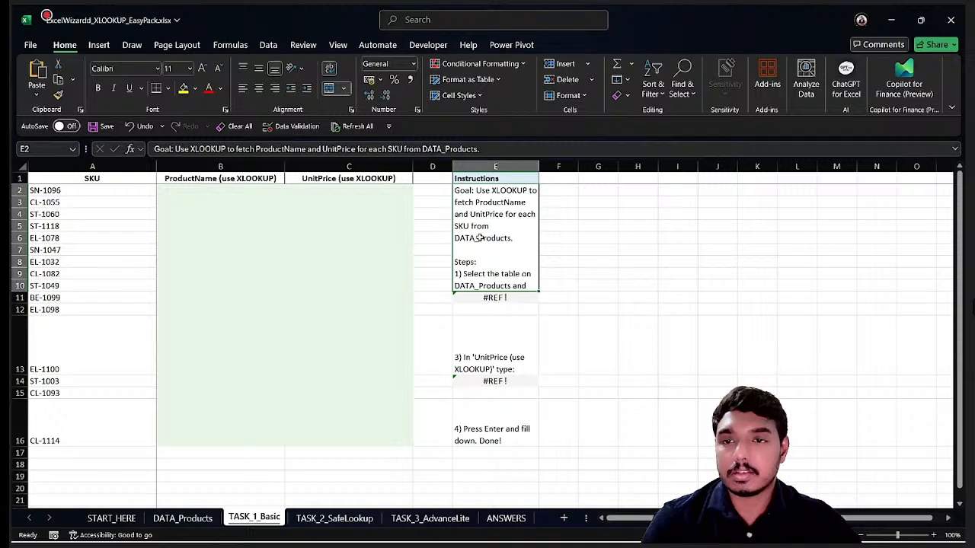
Compare the ProductName and UnitPrice columns on TASK_1_Basic with the matching source columns on DATA_Products
left_click(217, 191)
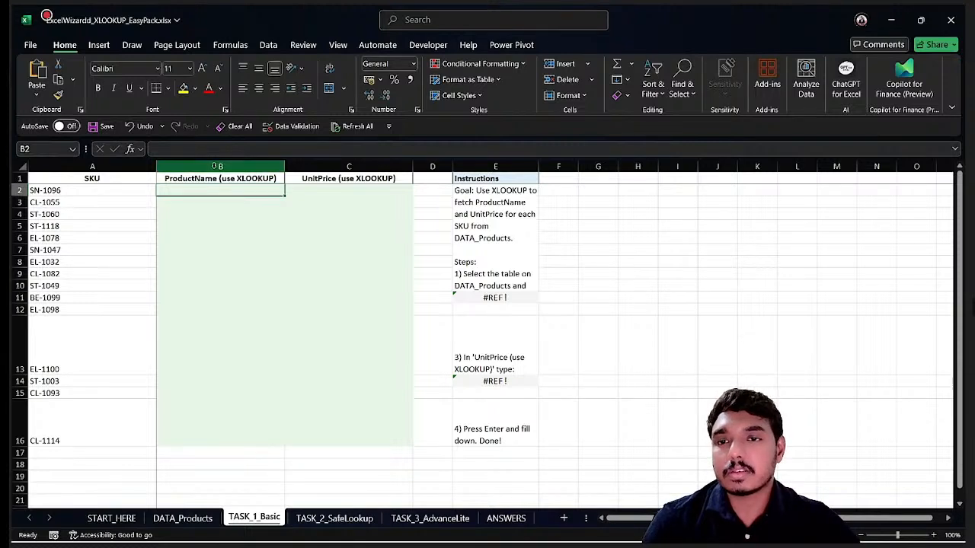
left_click_drag(214, 166, 363, 167)
left_click(364, 166)
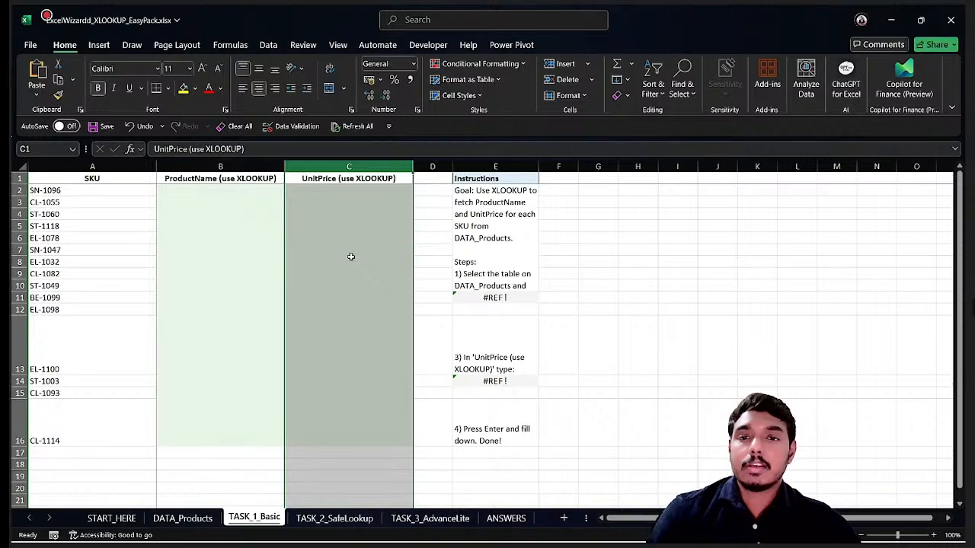
left_click(177, 522)
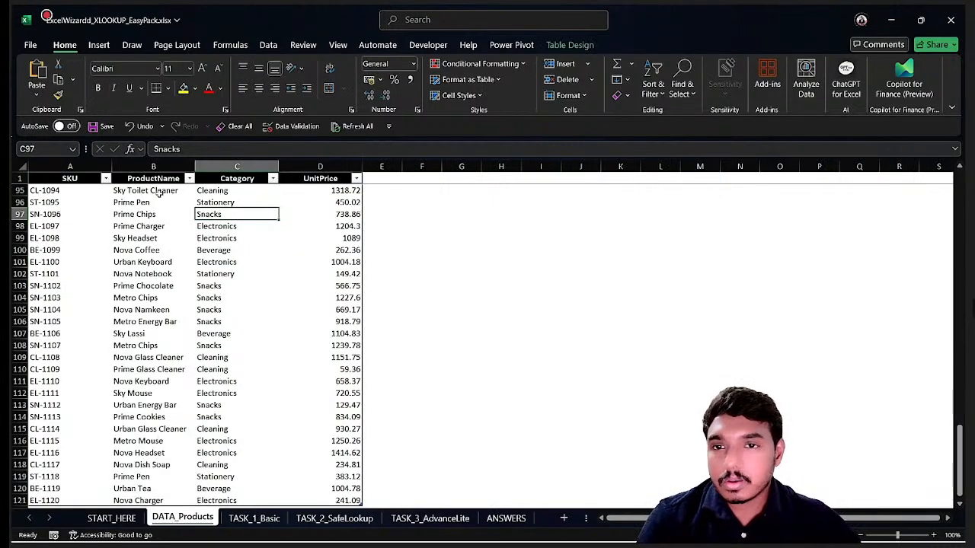
left_click(169, 165)
left_click(320, 166)
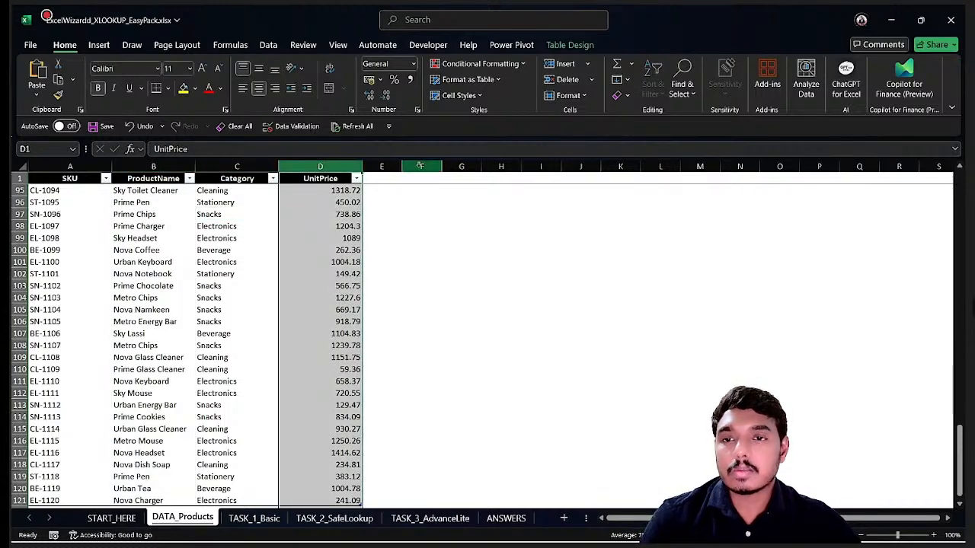
left_click(254, 518)
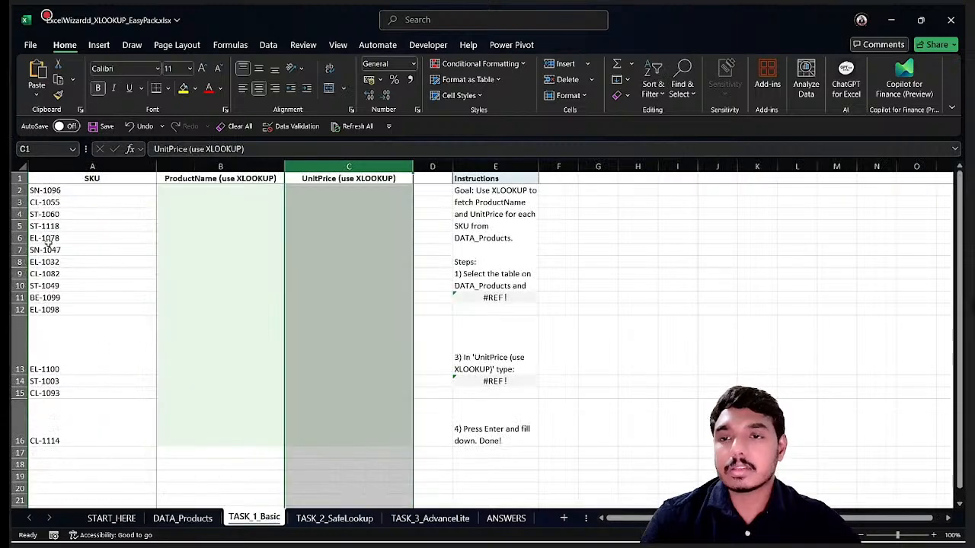
Start an XLOOKUP formula in cell B2 of TASK_1_Basic with the SKU in A2 as the lookup value
left_click(202, 192)
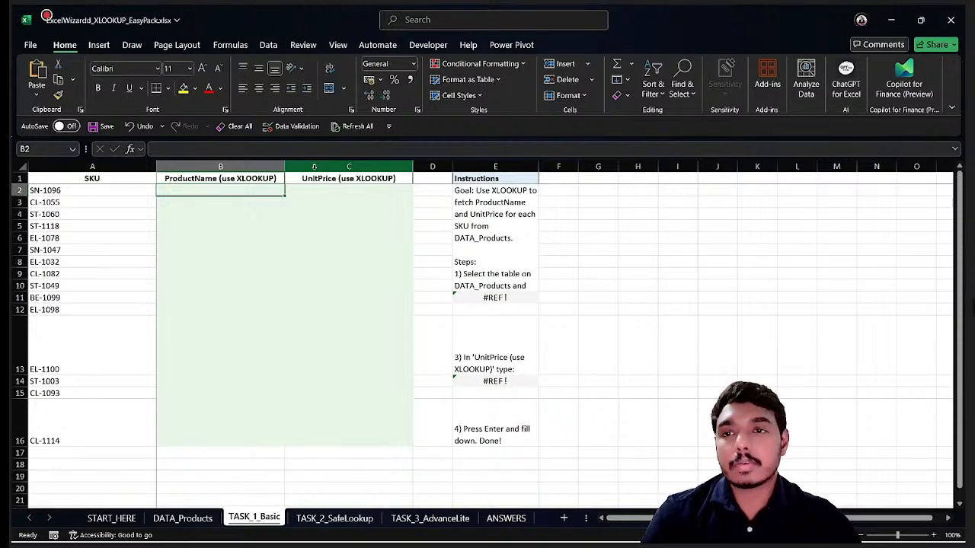
type("=xl")
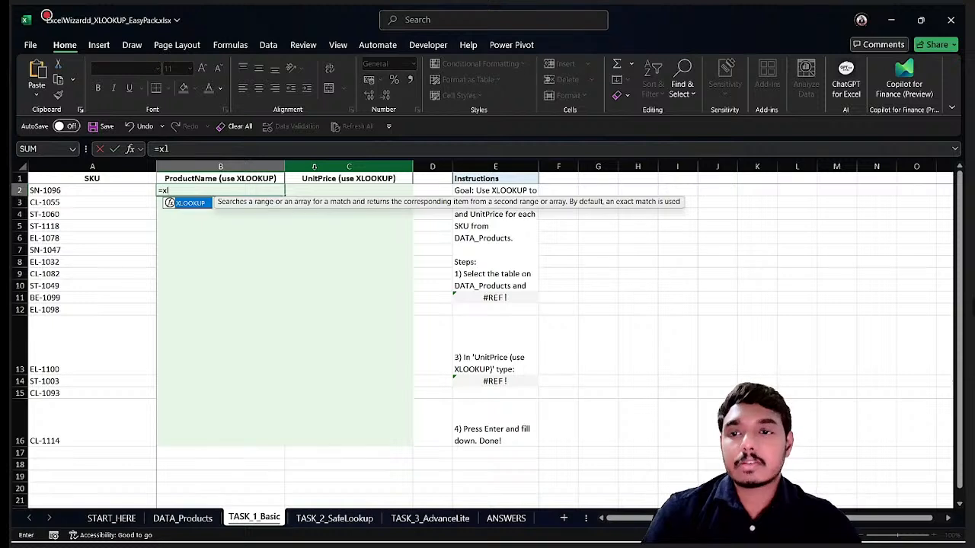
key("Tab")
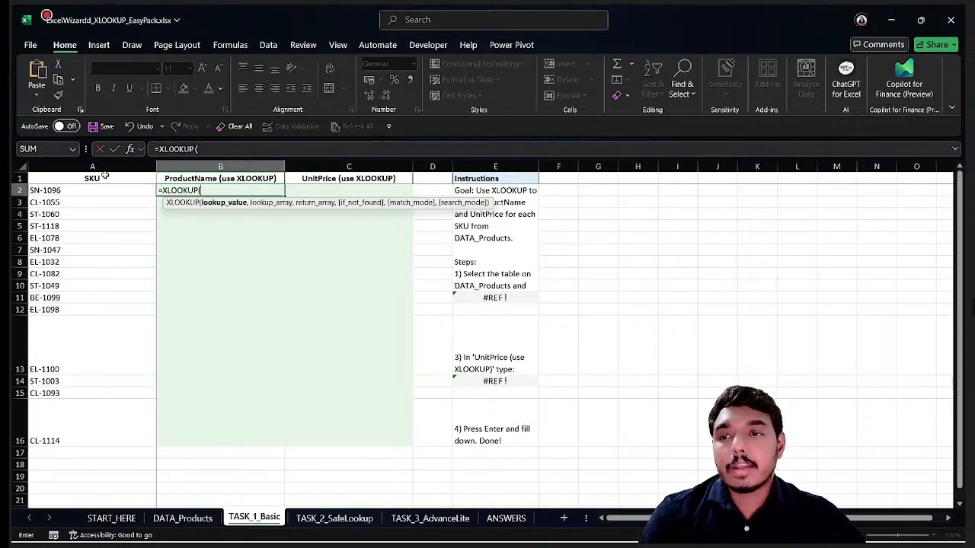
left_click(68, 192)
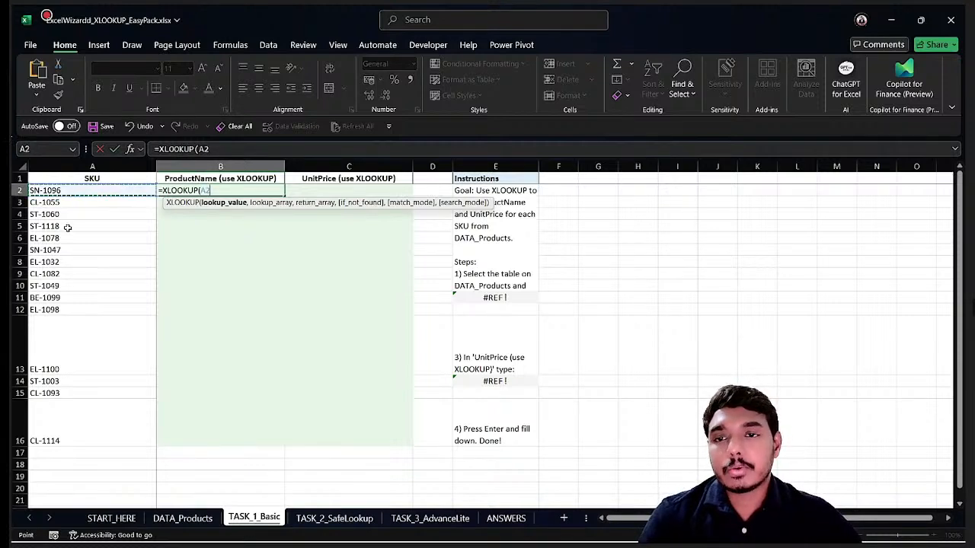
type(",")
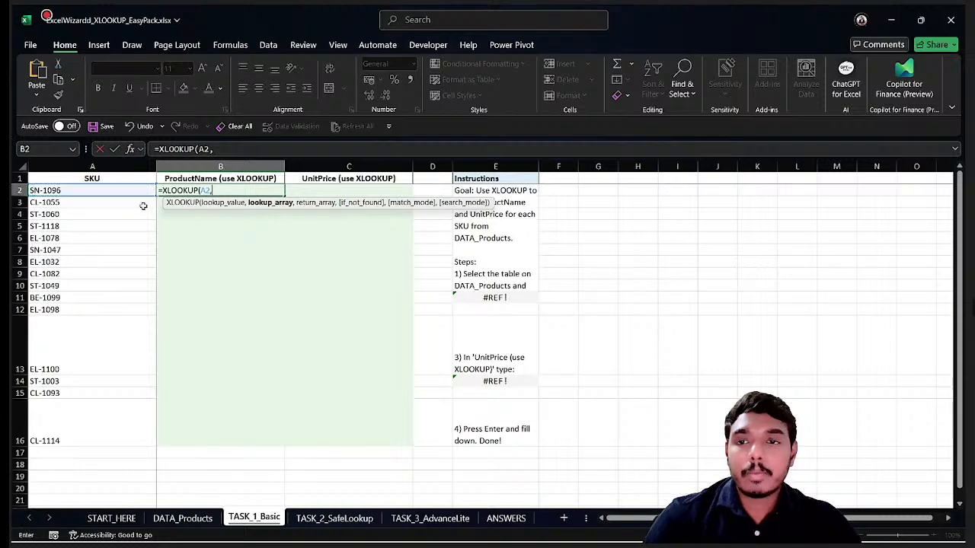
Add the SKU column of the Data_Products table as the formula's lookup array, ready for the return array
left_click(182, 518)
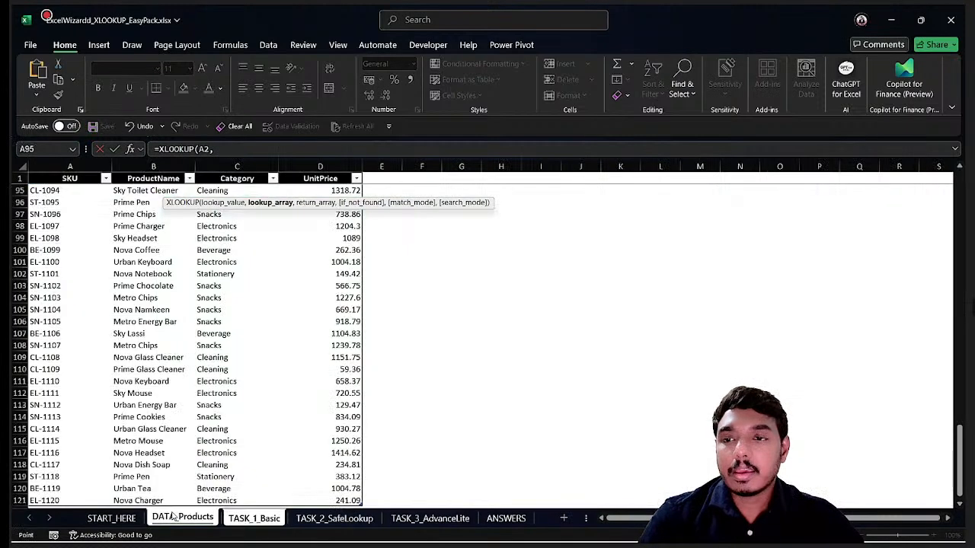
left_click(68, 239)
key("ctrl+space")
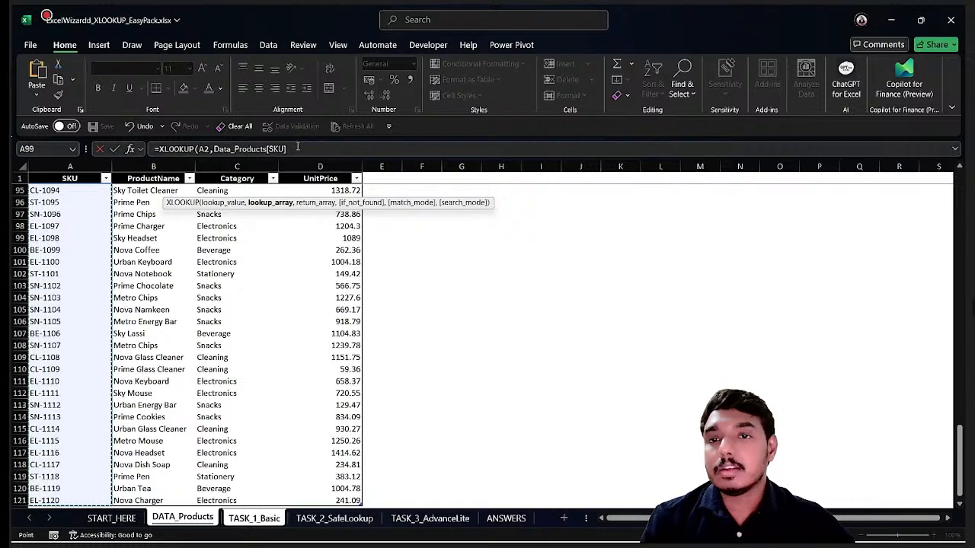
left_click(297, 147)
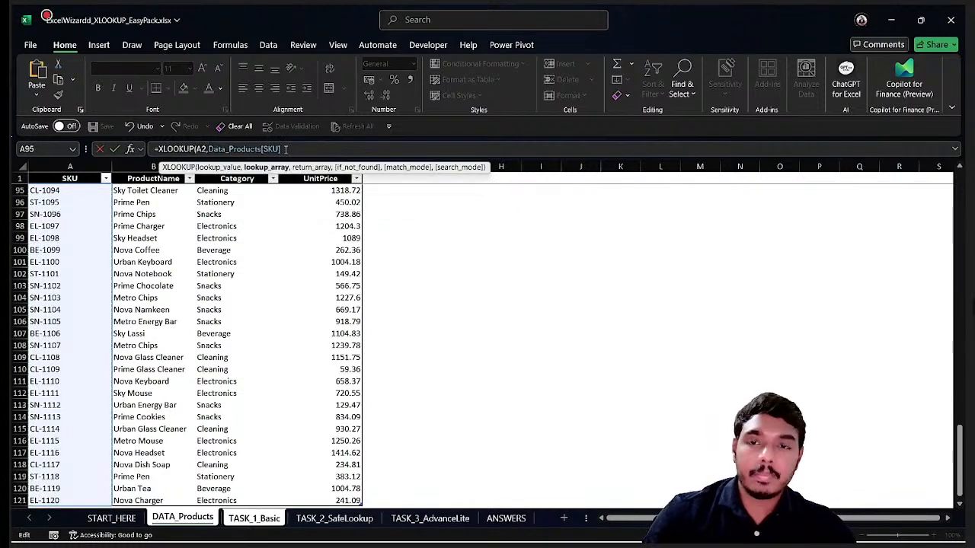
type(",")
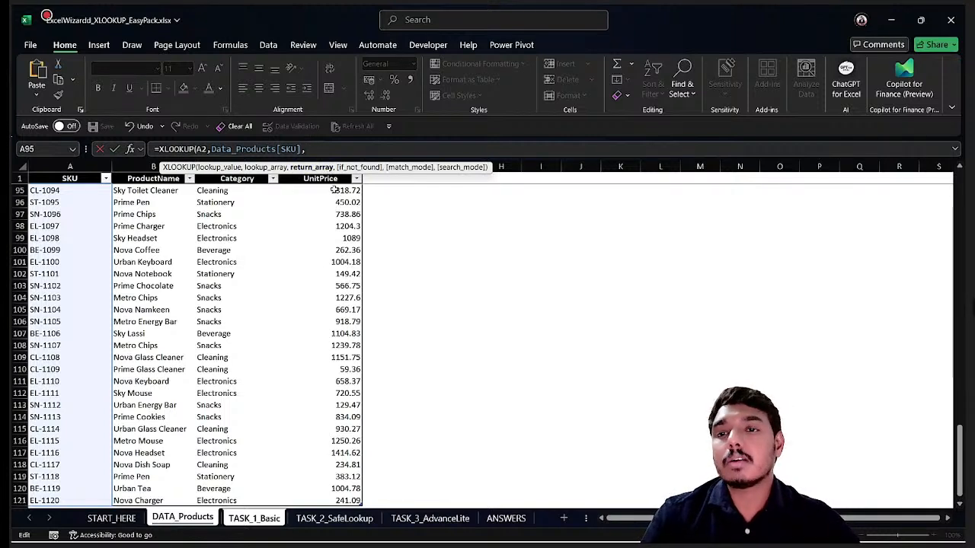
Complete the B2 formula with the ProductName column of the Data_Products table as the return array
left_click(141, 194)
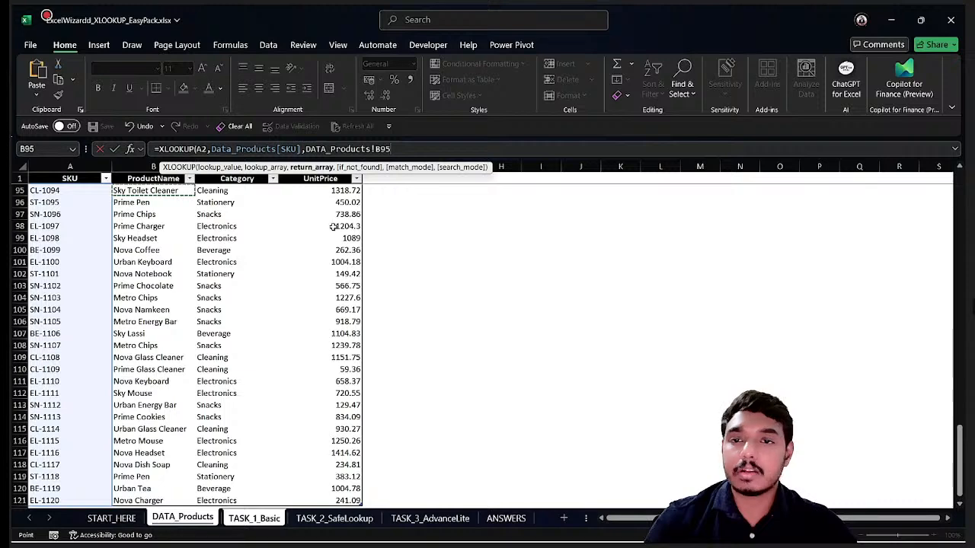
key("ctrl+space")
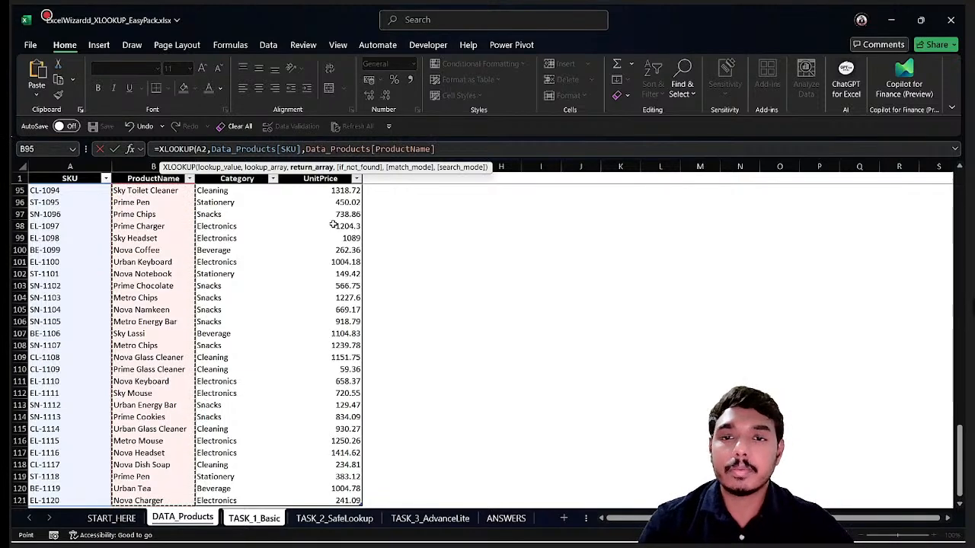
type(")")
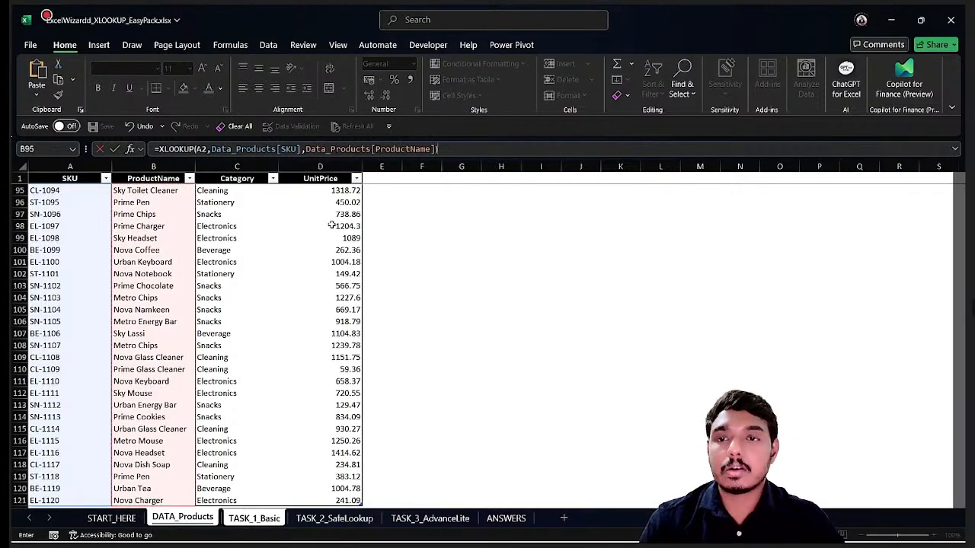
key("Return")
Replace the lookup value in the B2 formula with the whole SKU range A2:A16 so one formula covers all rows
left_click(191, 191)
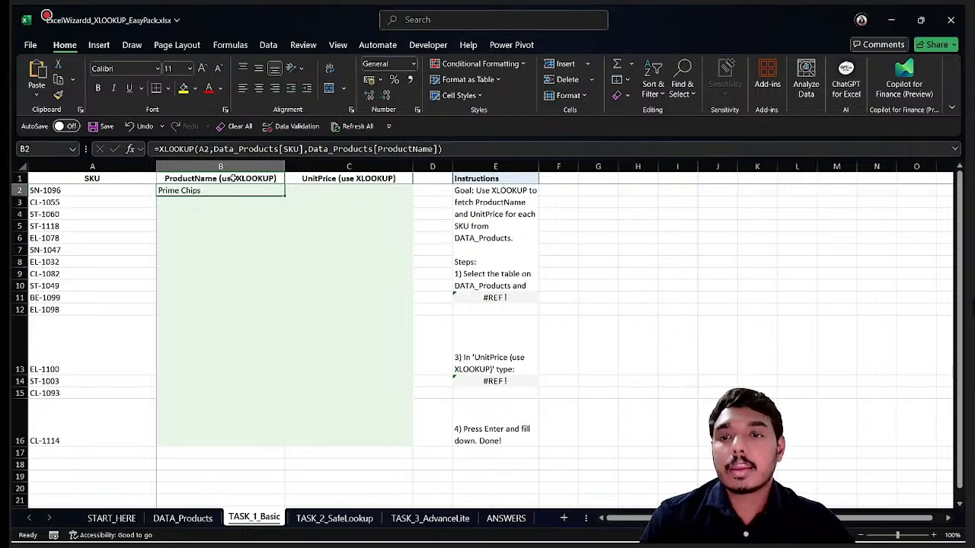
left_click(212, 150)
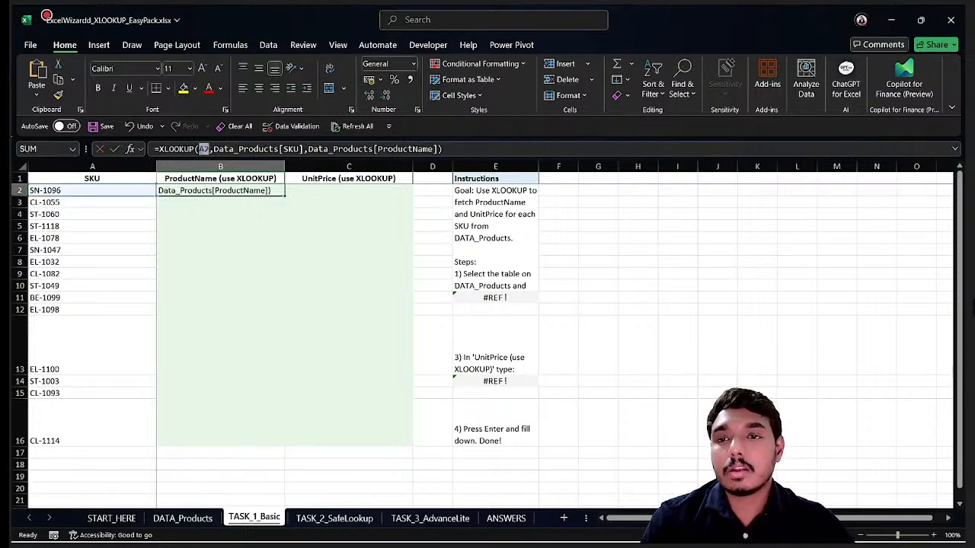
key("BackSpace")
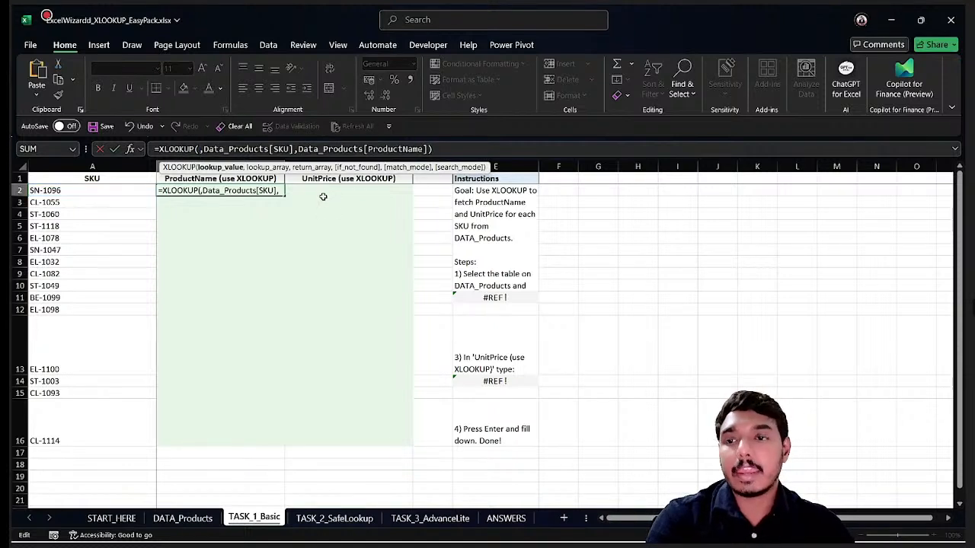
left_click(57, 191)
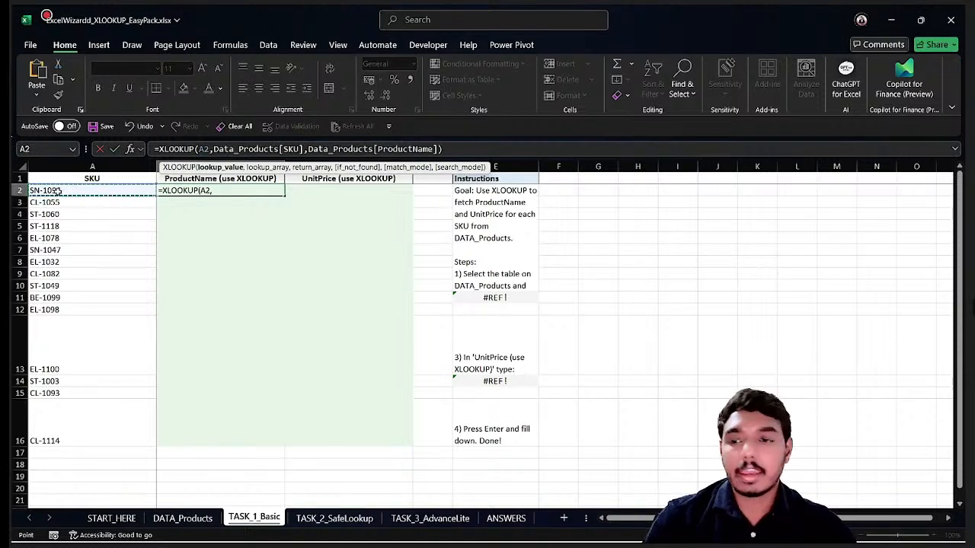
key("ctrl+shift+Down")
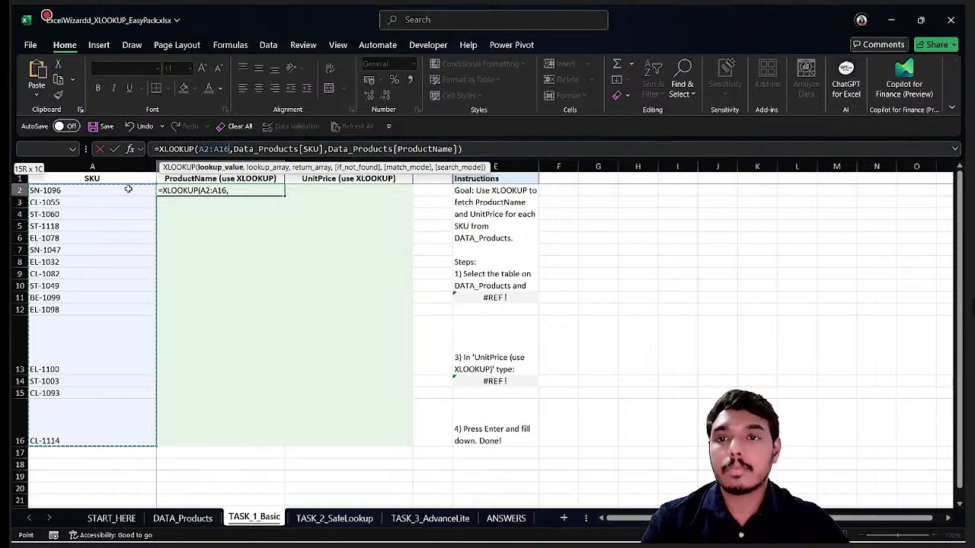
key("Return")
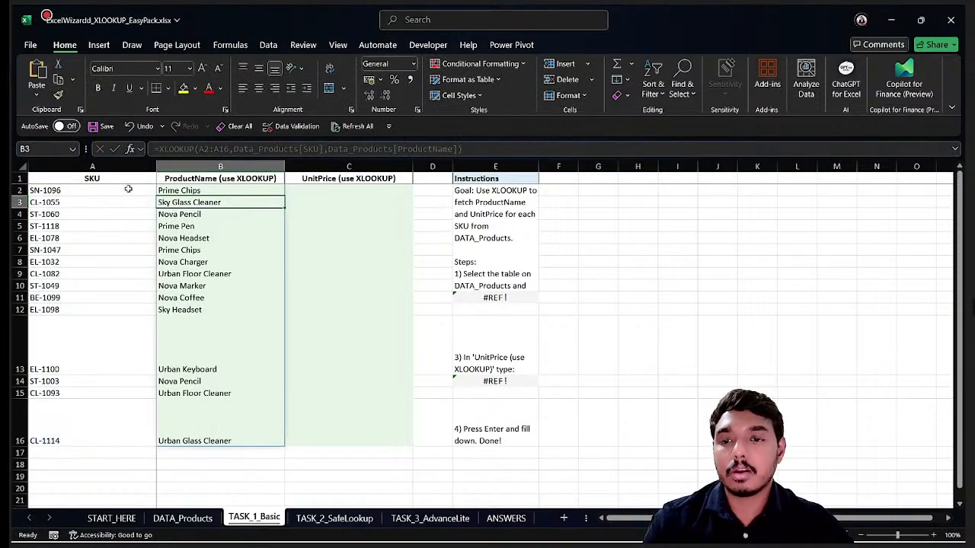
Examine the spilled ProductName results in column B and the formula shown for the cells below B2
left_click_drag(229, 191, 215, 440)
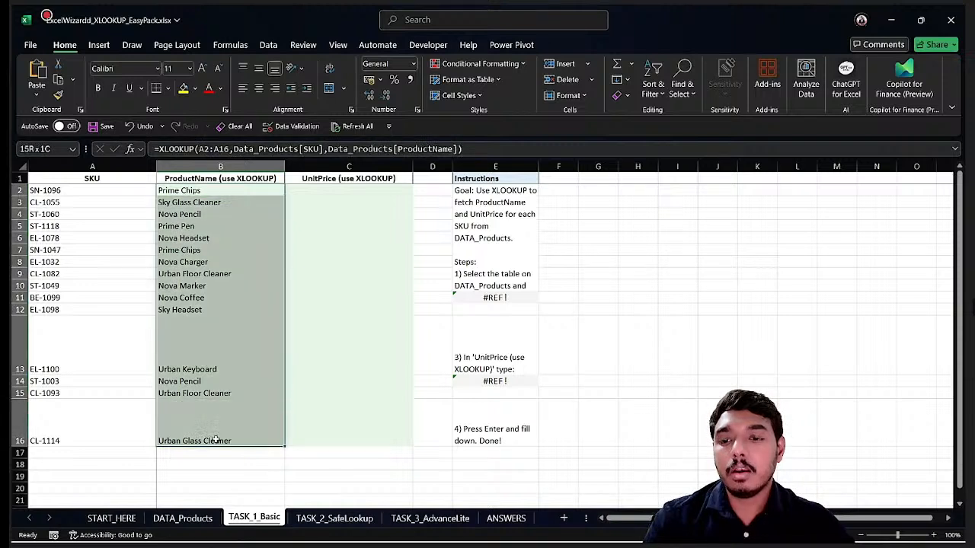
left_click(194, 202)
left_click(196, 191)
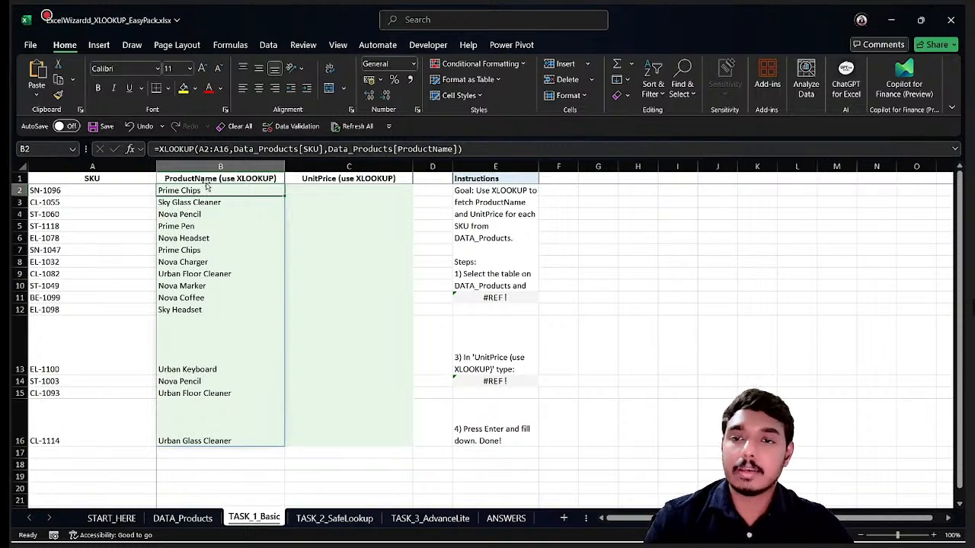
key("Down")
key("Down")
key("Down")
key("Down")
key("Down")
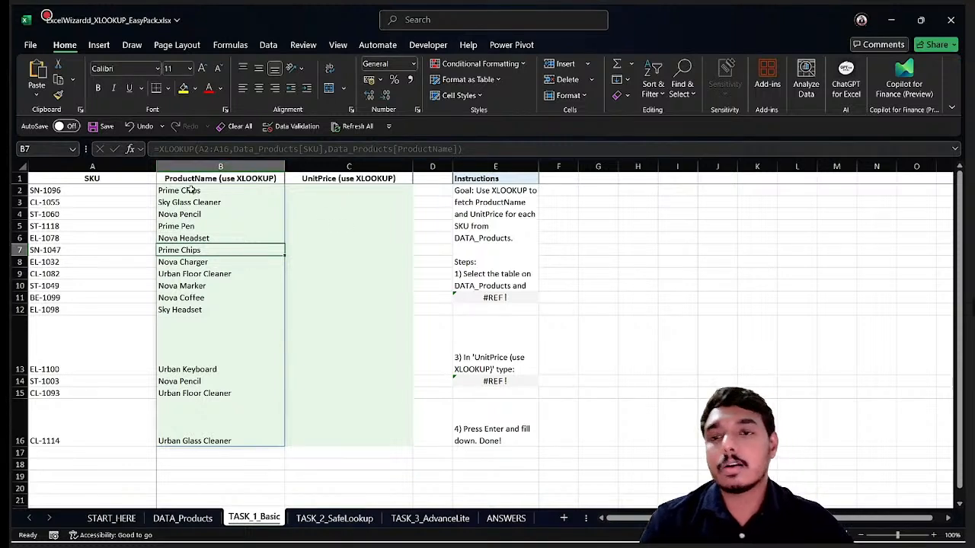
Start an XLOOKUP formula in cell C2 of TASK_1_Basic with the SKU range A2:A16 as the lookup value
left_click(324, 196)
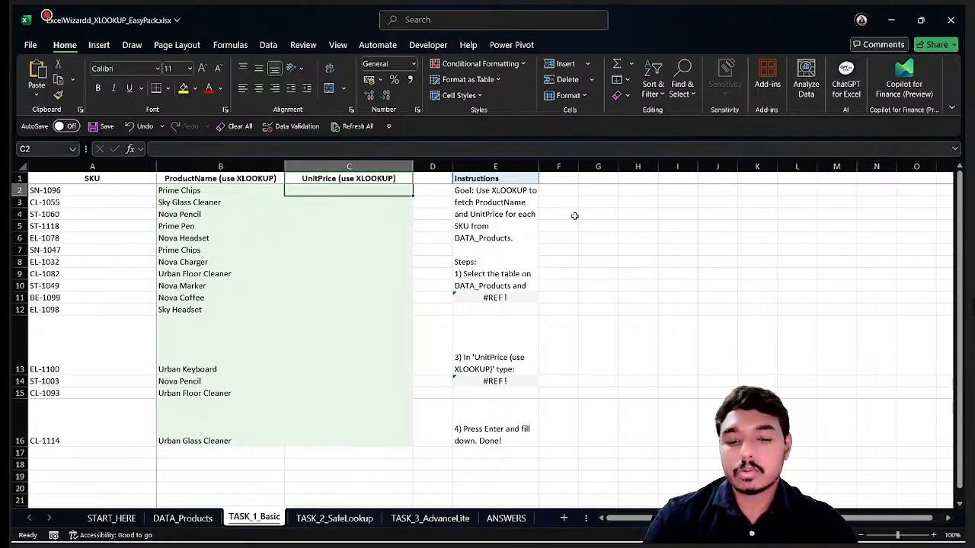
type("=xl")
key("Tab")
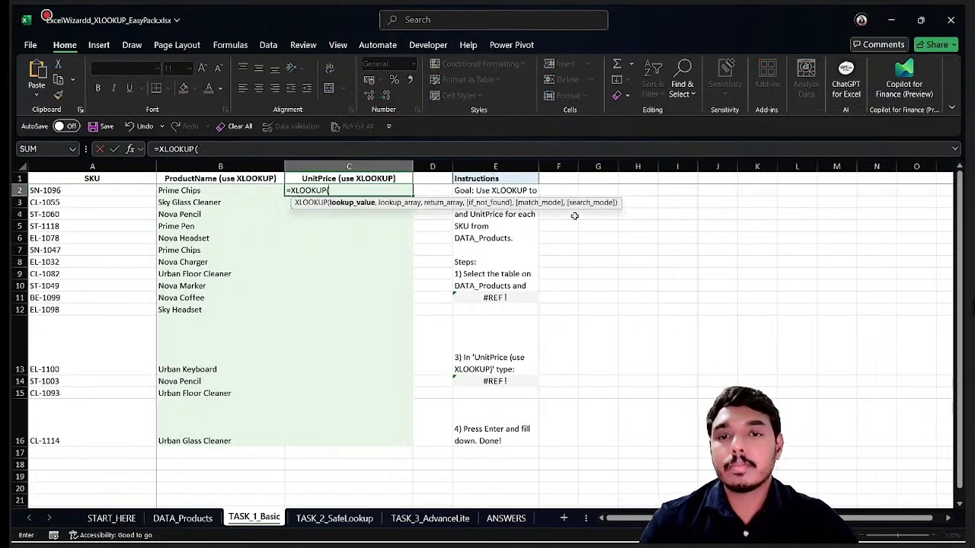
left_click_drag(57, 190, 52, 441)
type(",")
Complete the C2 formula with Data_Products[SKU] as the lookup array and Data_Products[UnitPrice] as the return array
left_click(182, 519)
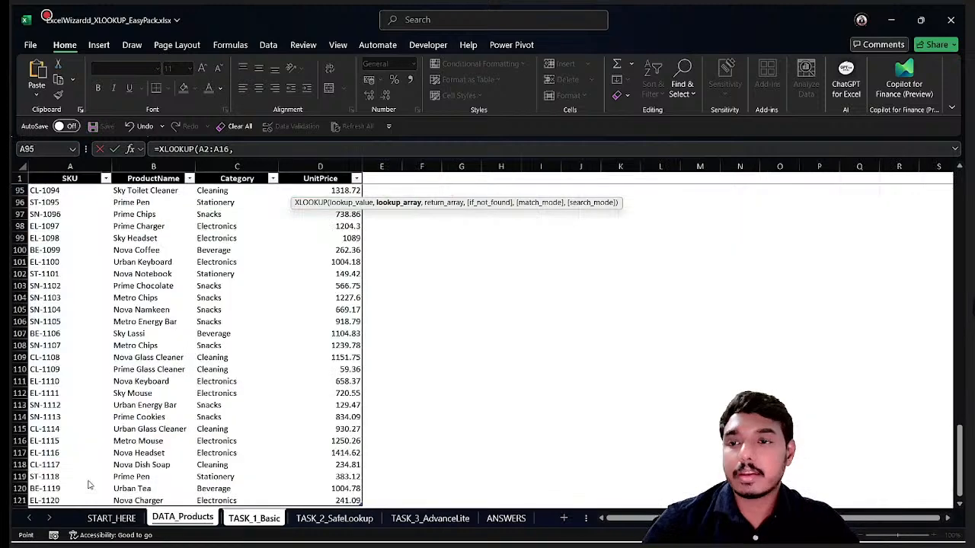
left_click(80, 236)
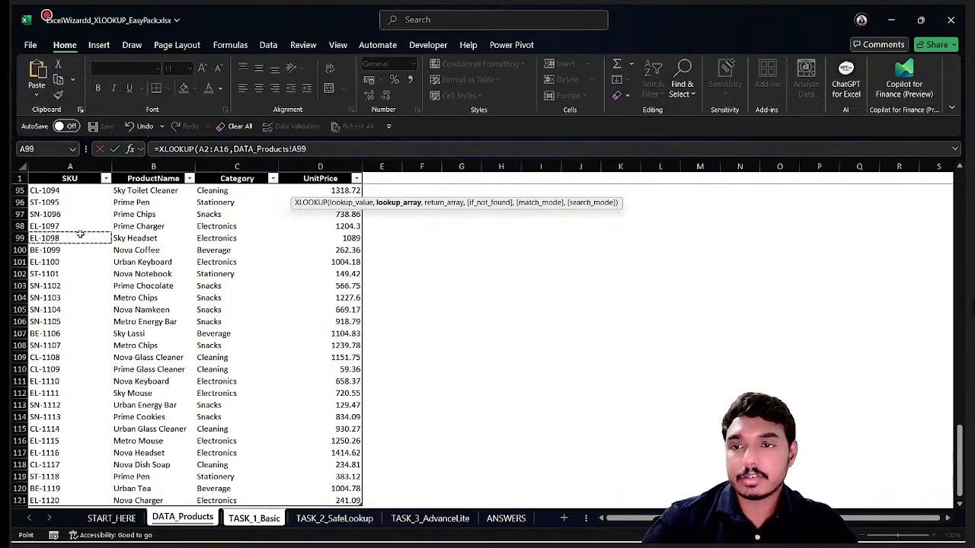
key("ctrl+space")
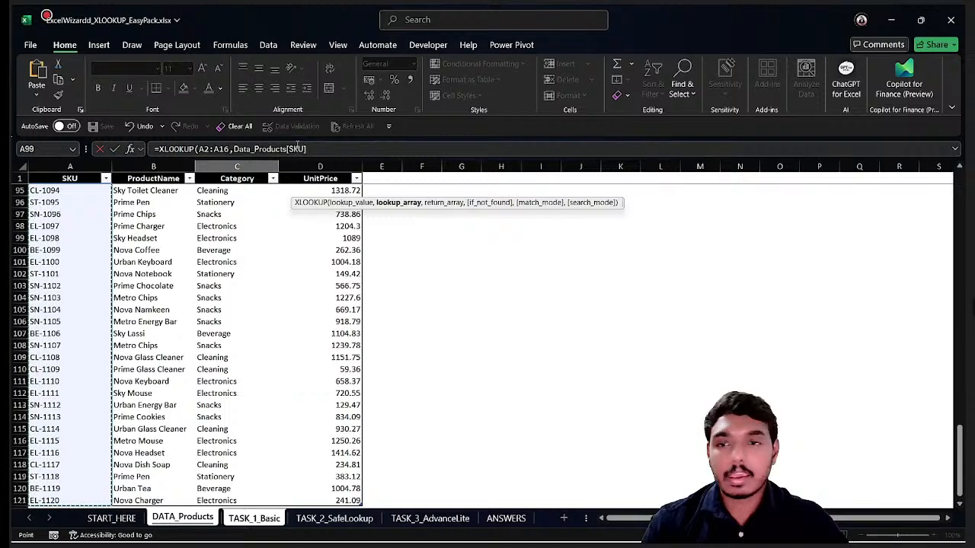
type(",")
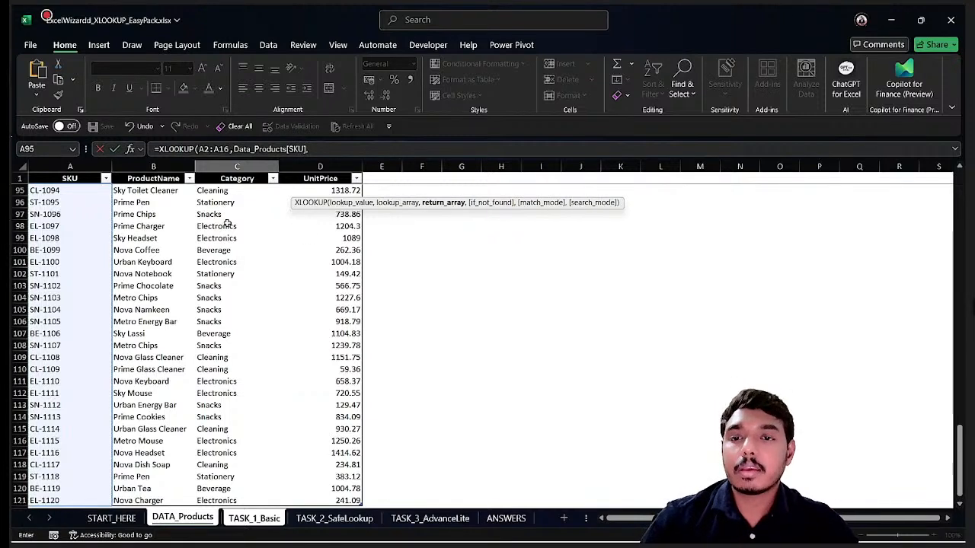
left_click(311, 221)
key("ctrl+space")
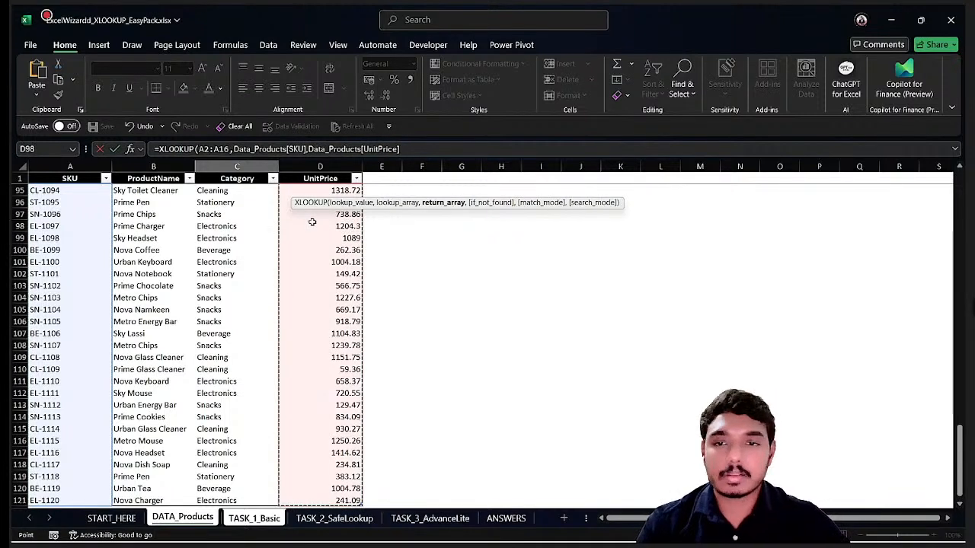
key("Return")
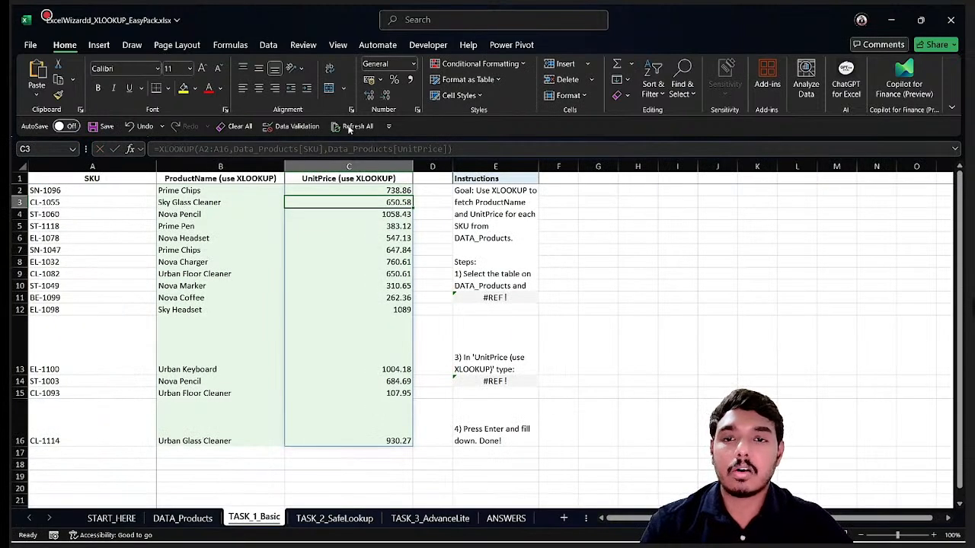
Review the TASK_1_Basic instructions in full and check the ProductName and UnitPrice results against the task
mouse_move(370, 192)
left_mouse_down()
mouse_move(353, 343)
mouse_move(362, 420)
left_mouse_up()
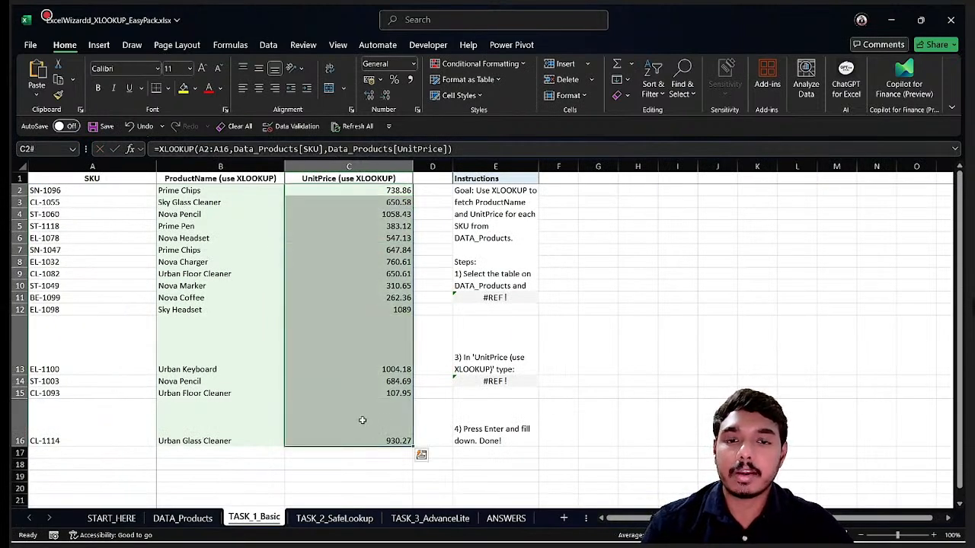
left_click(494, 263)
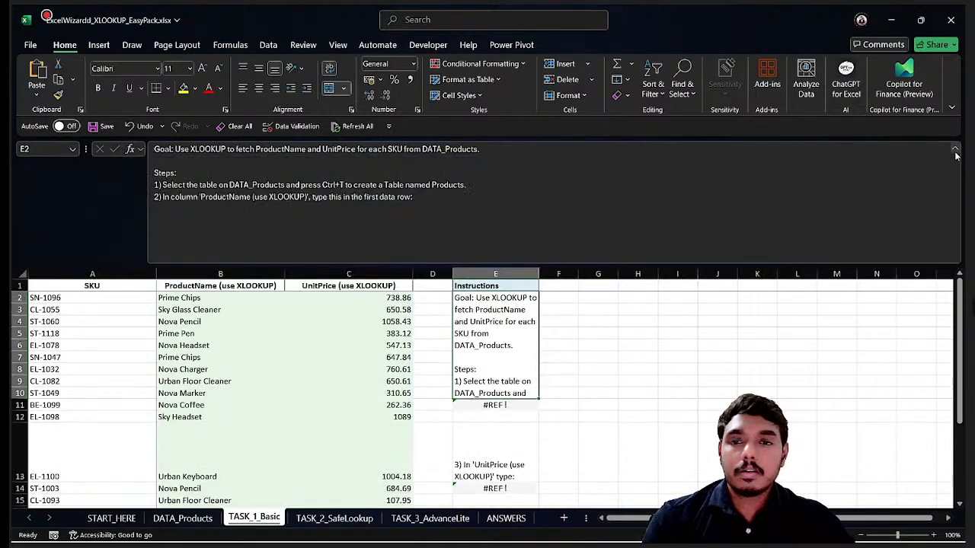
left_click(955, 149)
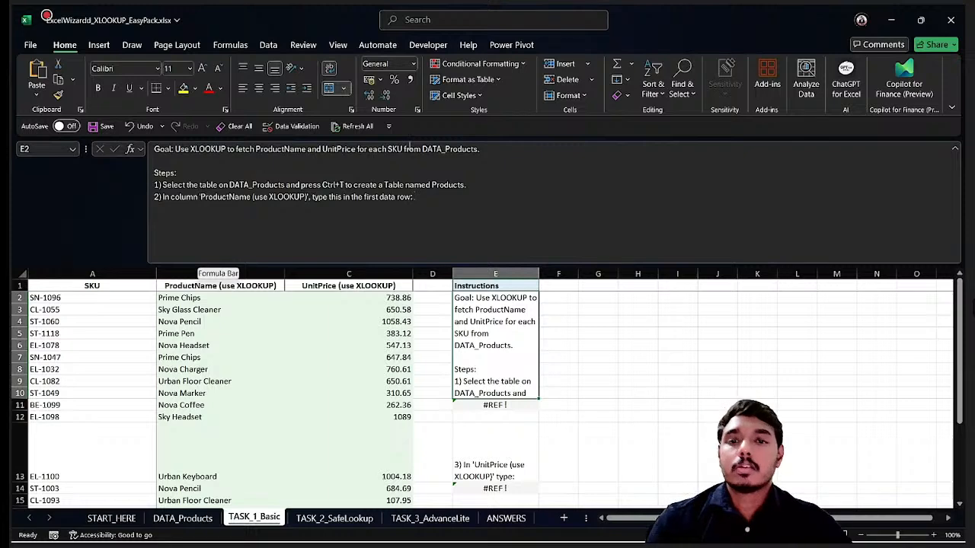
left_click(954, 149)
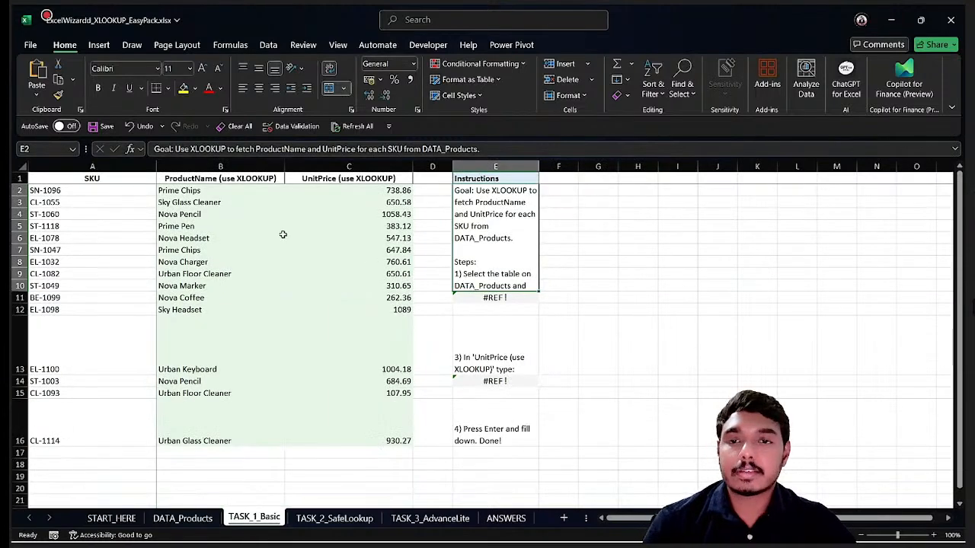
left_click(197, 524)
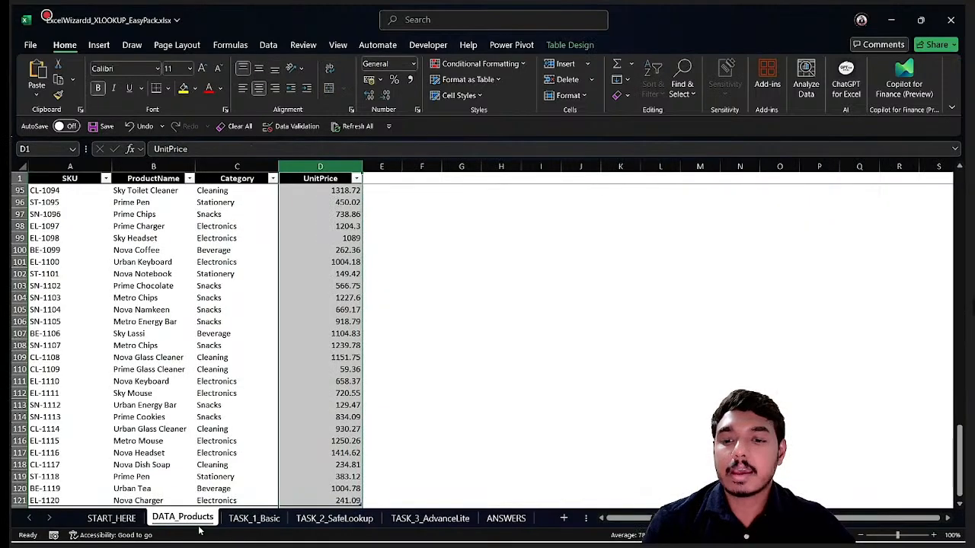
left_click(254, 517)
left_click_drag(223, 191, 219, 424)
left_click_drag(373, 191, 357, 417)
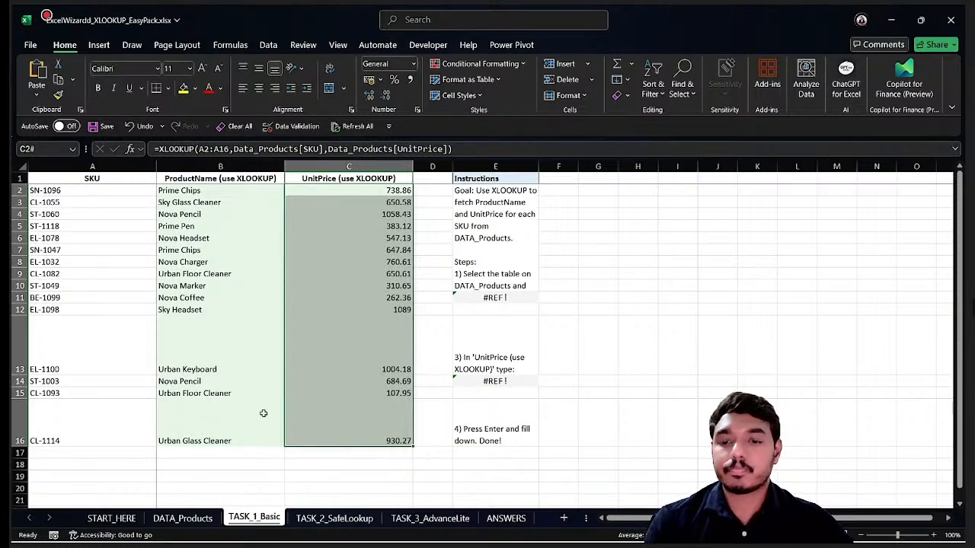
Widen the Instructions column D on the TASK_2_SafeLookup sheet and top-align the instruction text in D2
left_click(331, 519)
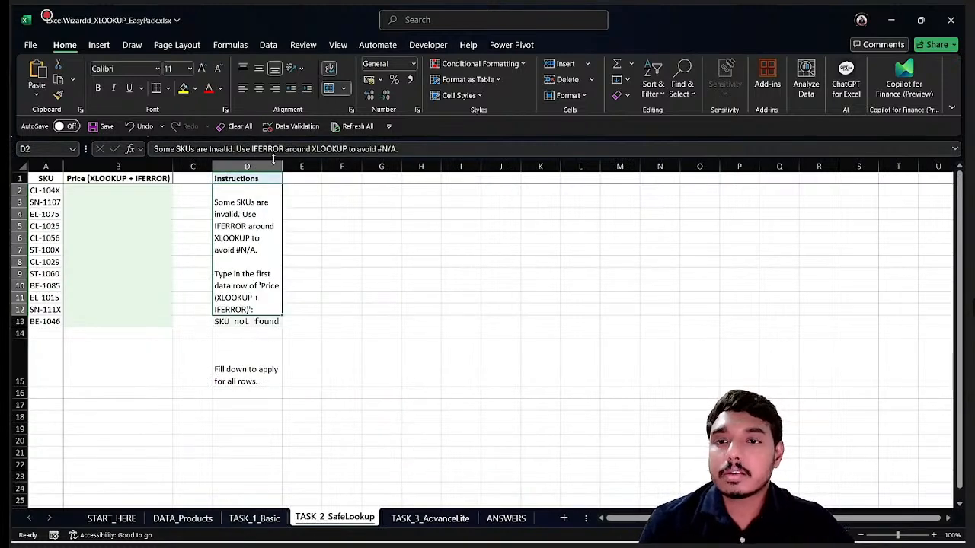
left_click_drag(282, 166, 443, 166)
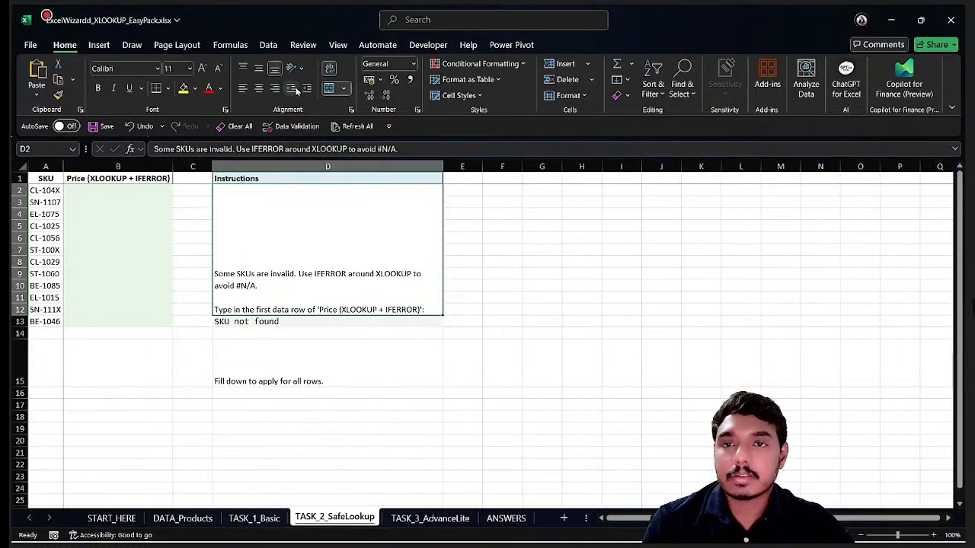
left_click(244, 69)
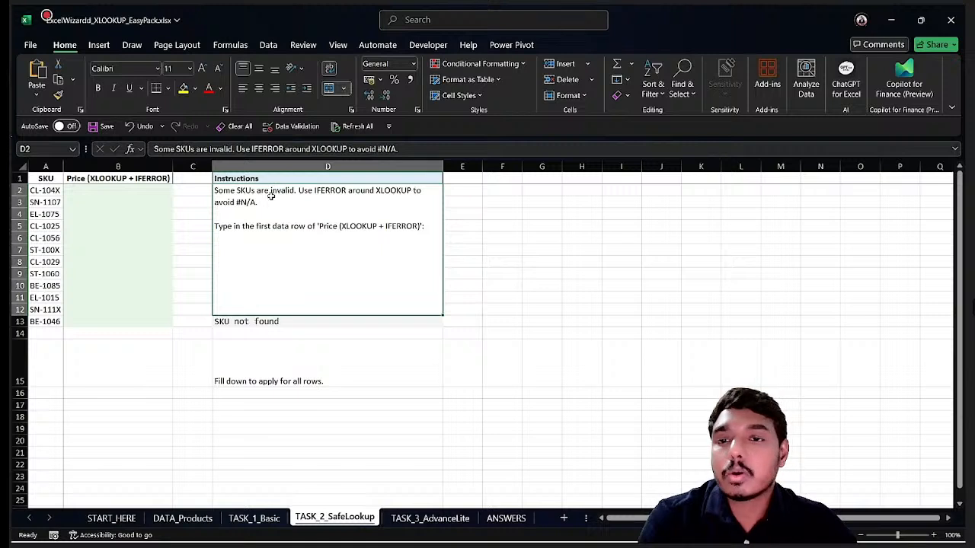
Start an XLOOKUP formula in cell B2 of TASK_2_SafeLookup with lookup value A2:A13 and lookup array Data_Products[SKU]
left_click(128, 197)
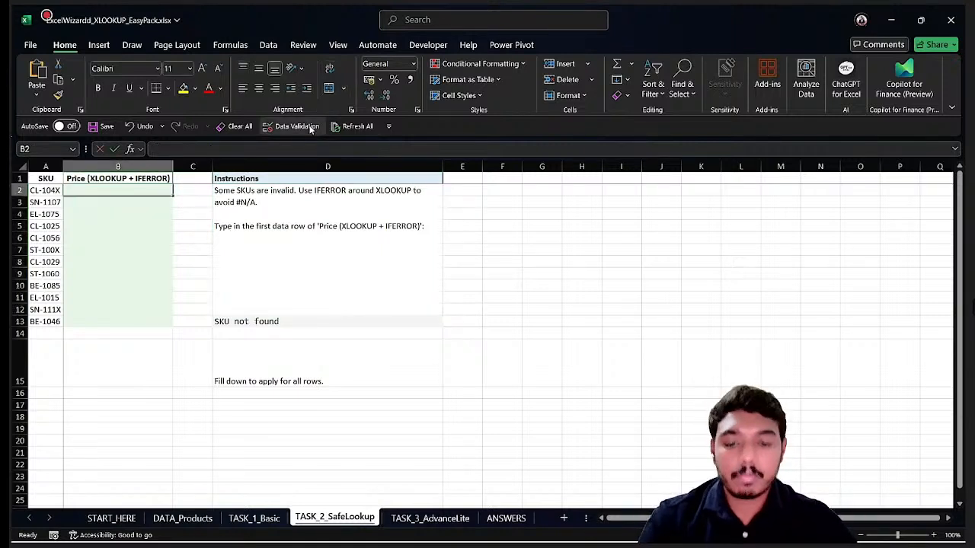
type("=xl")
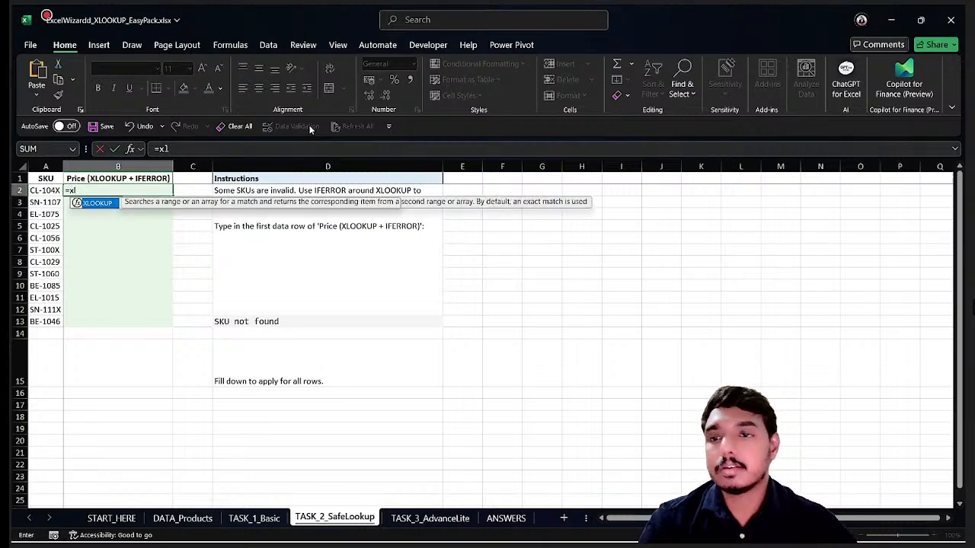
key("Tab")
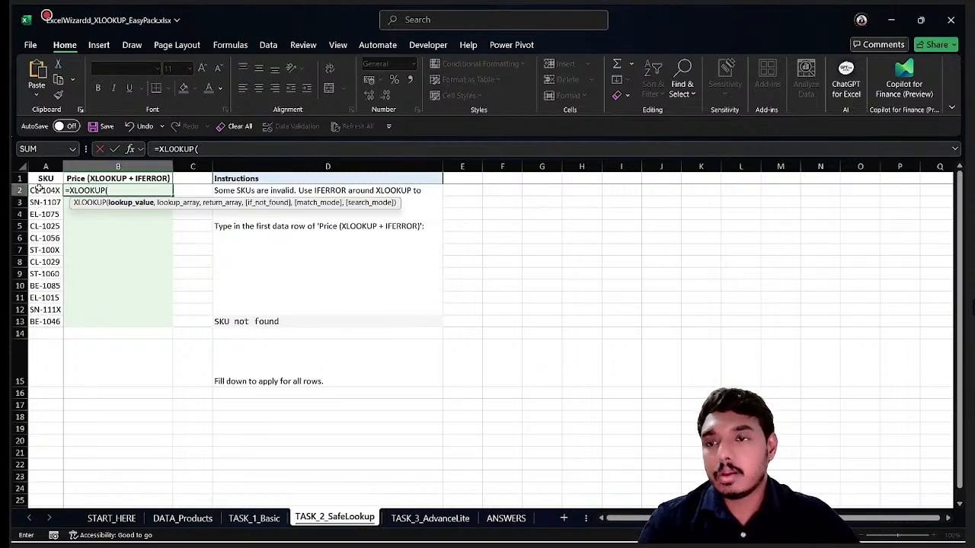
left_click_drag(38, 188, 46, 325)
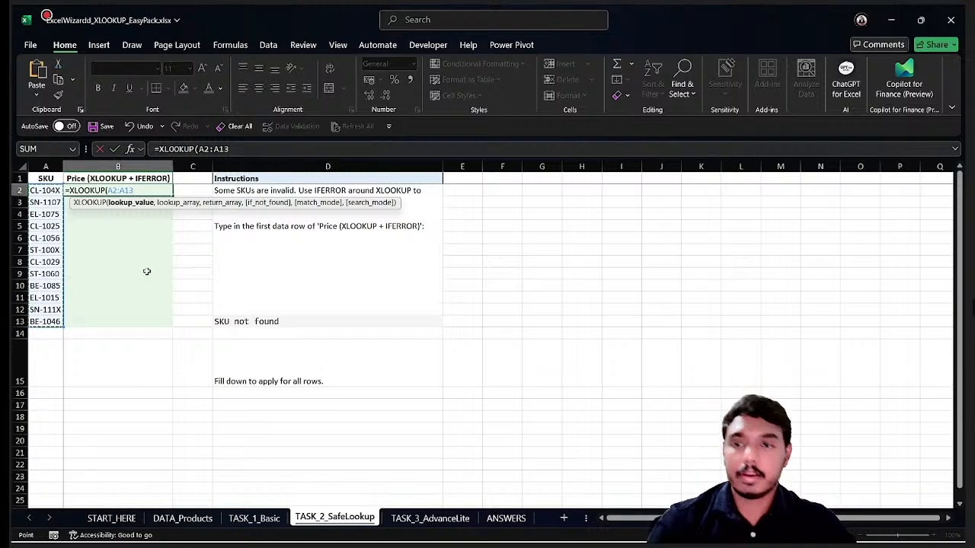
type(",")
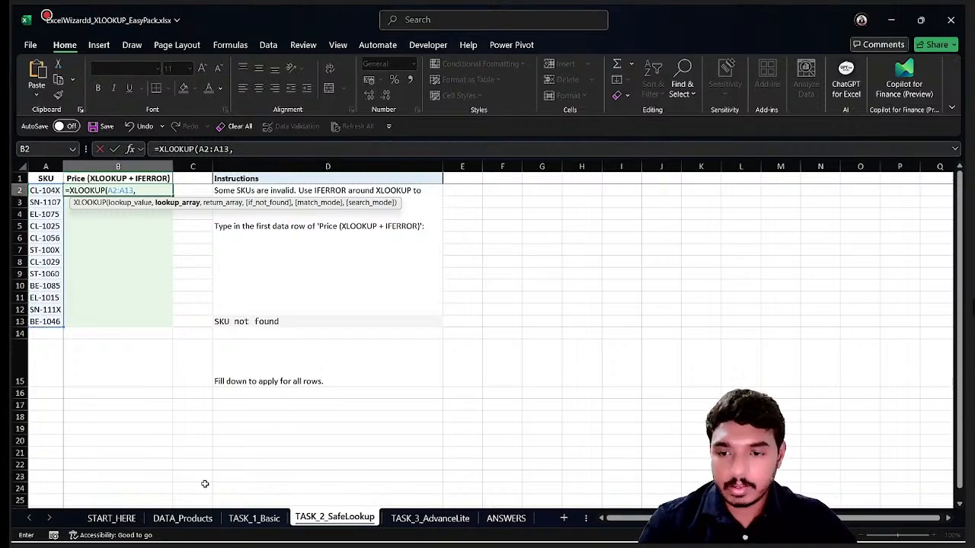
left_click(183, 518)
left_click(76, 250)
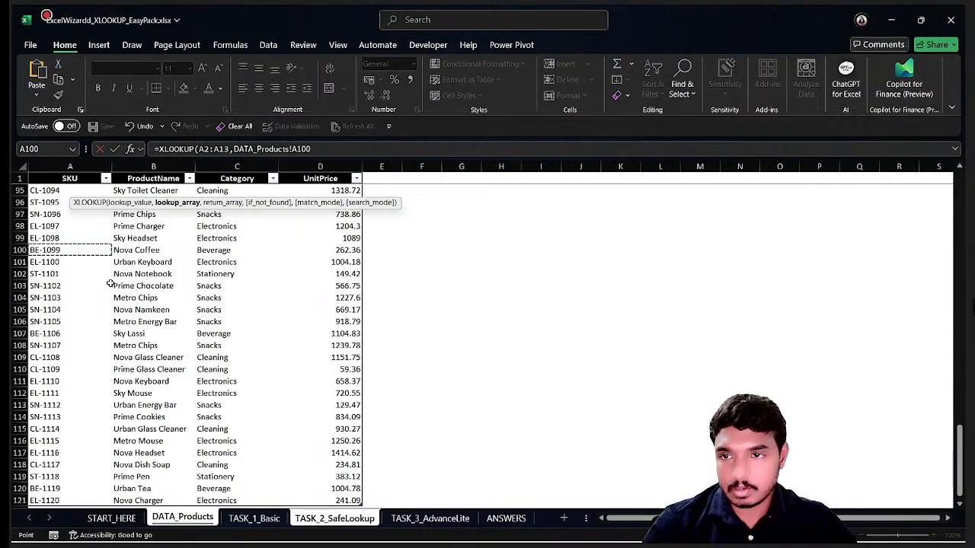
key("ctrl+space")
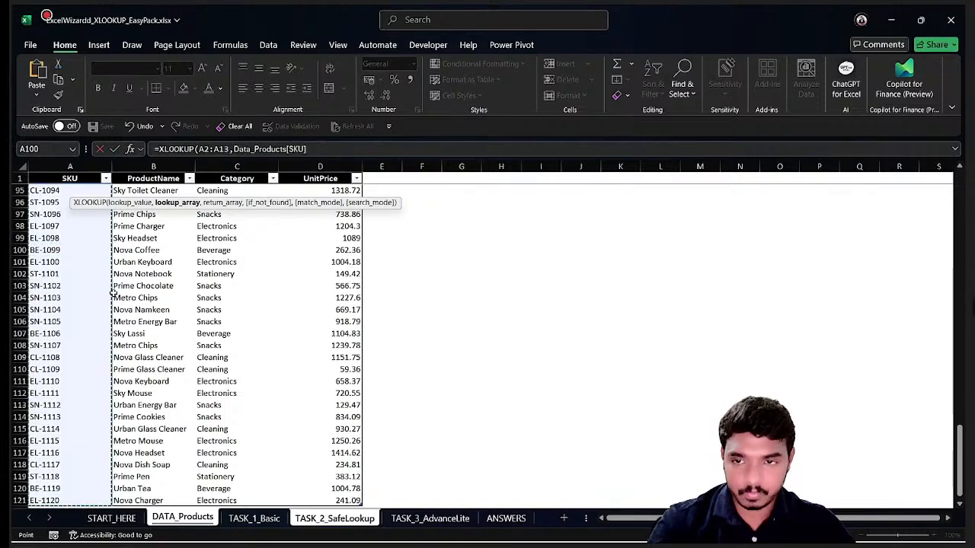
type(",")
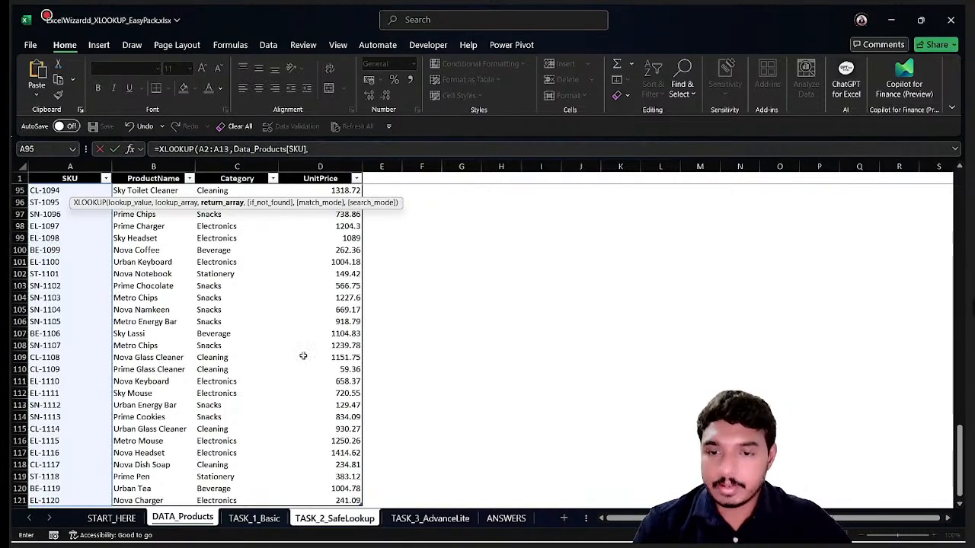
Complete the B2 XLOOKUP formula with Data_Products[UnitPrice] as the return array
left_click(352, 519)
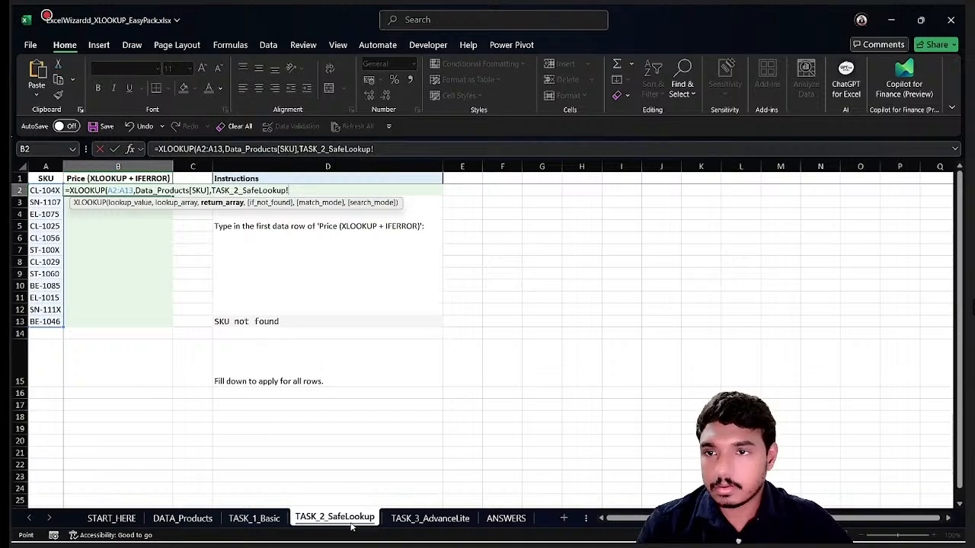
left_click(182, 518)
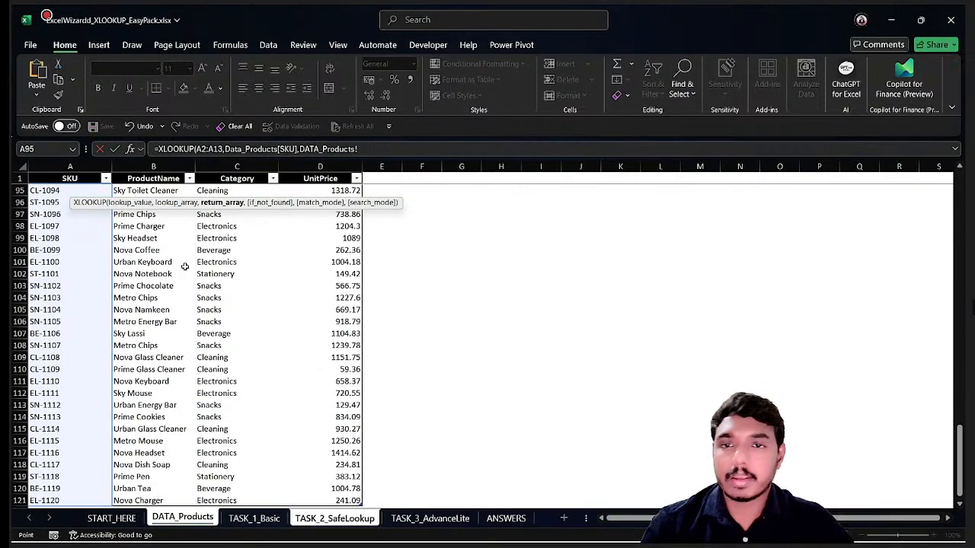
left_click(312, 261)
key("ctrl+space")
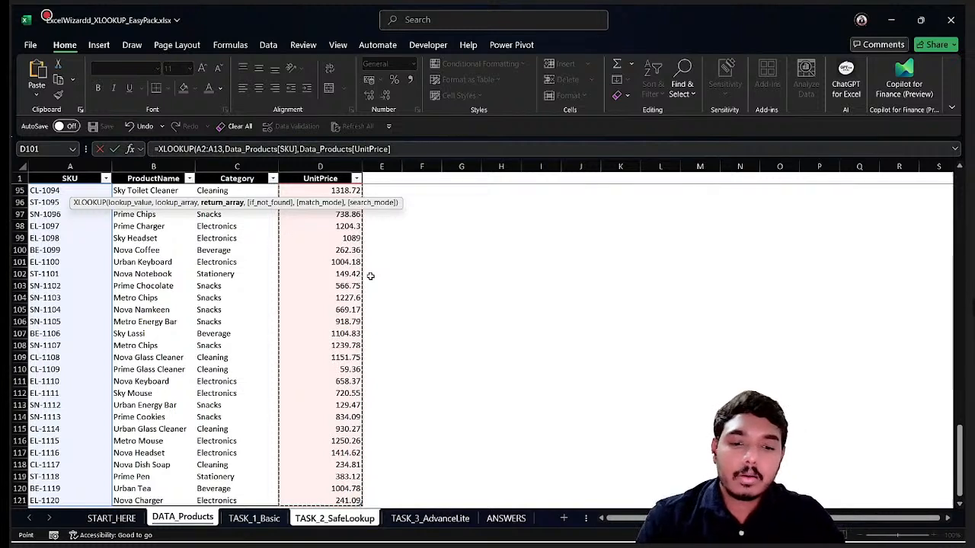
type(")")
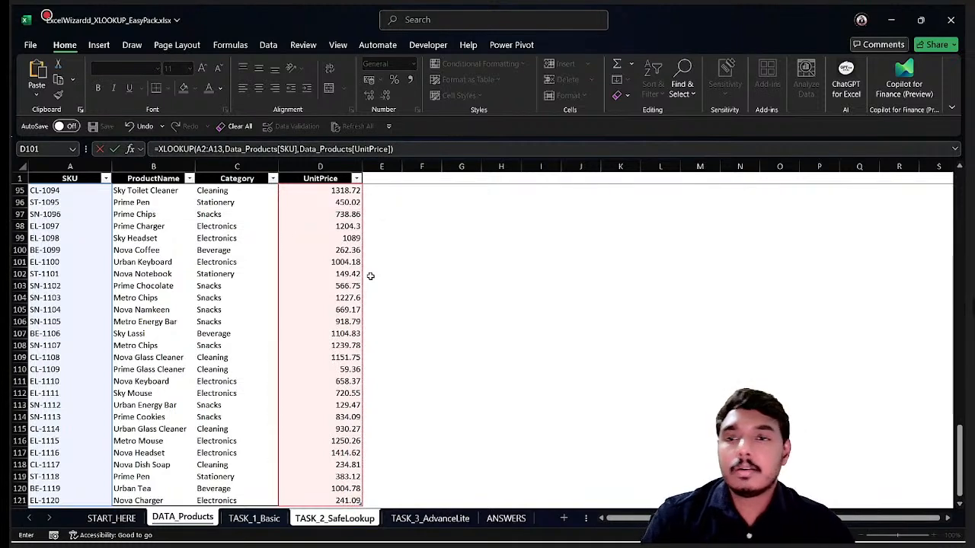
key("Return")
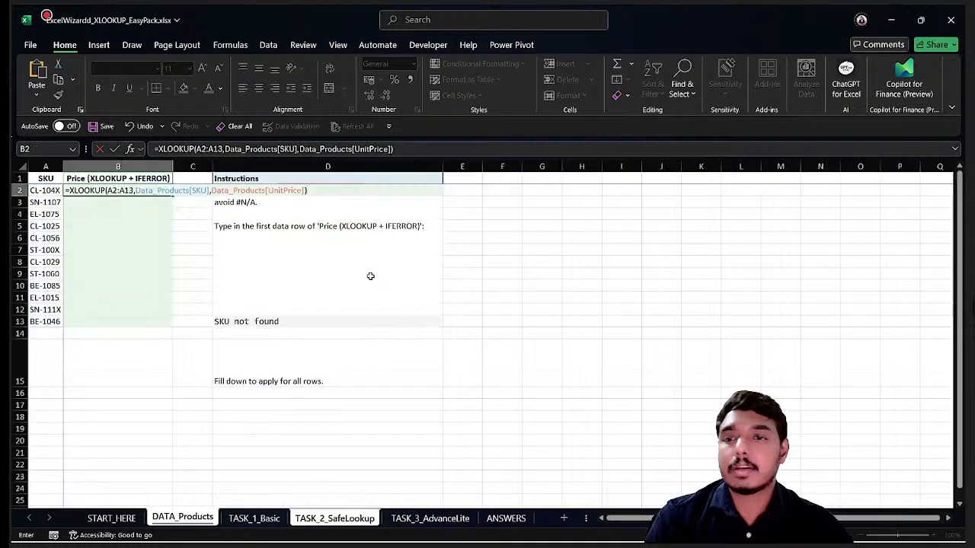
Inspect the #N/A results in the Price column of TASK_2_SafeLookup and the formula behind them
left_click(121, 190)
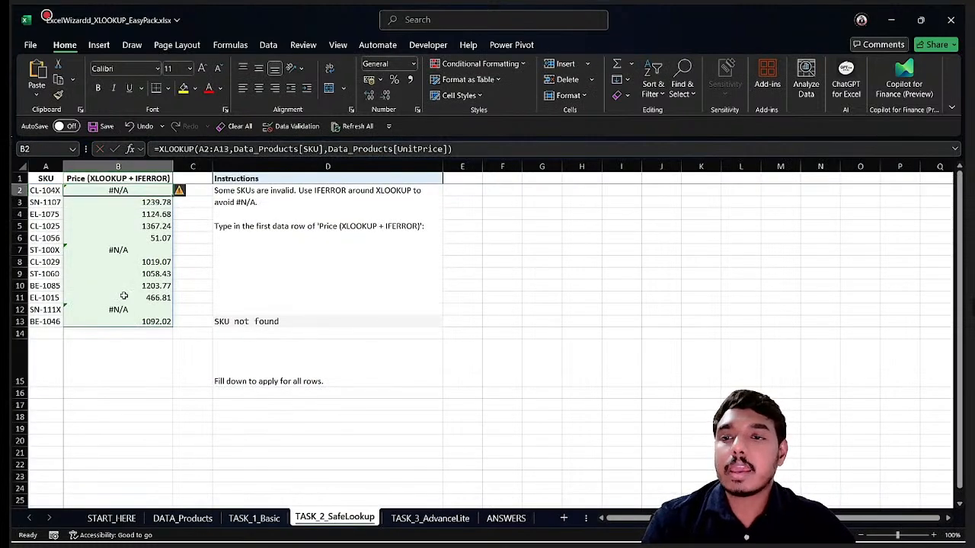
left_click(122, 256)
left_click(119, 285)
left_click(118, 309)
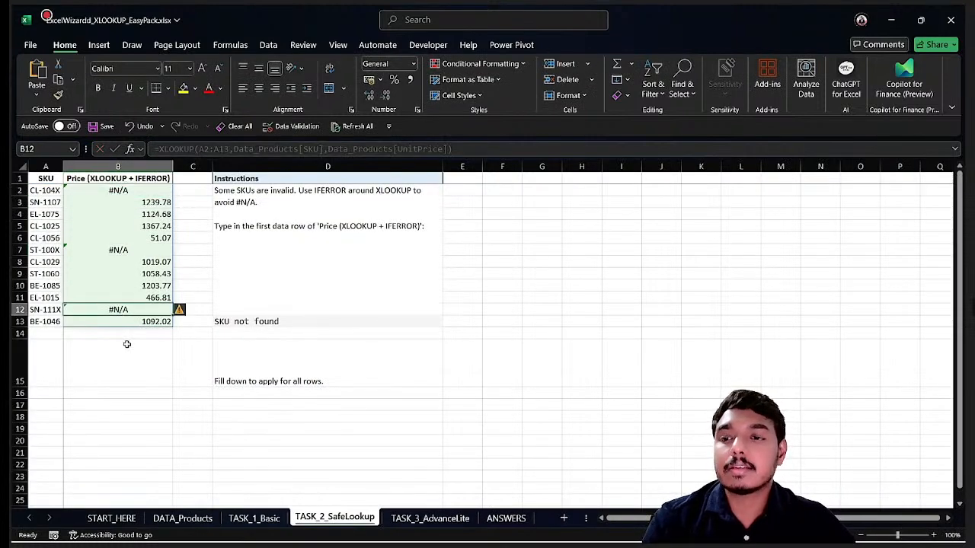
Copy the SKU SN-111X from A12, search for it in the SKU column filter on DATA_Products, and close the filter without applying it
left_click(54, 311)
key("ctrl+c")
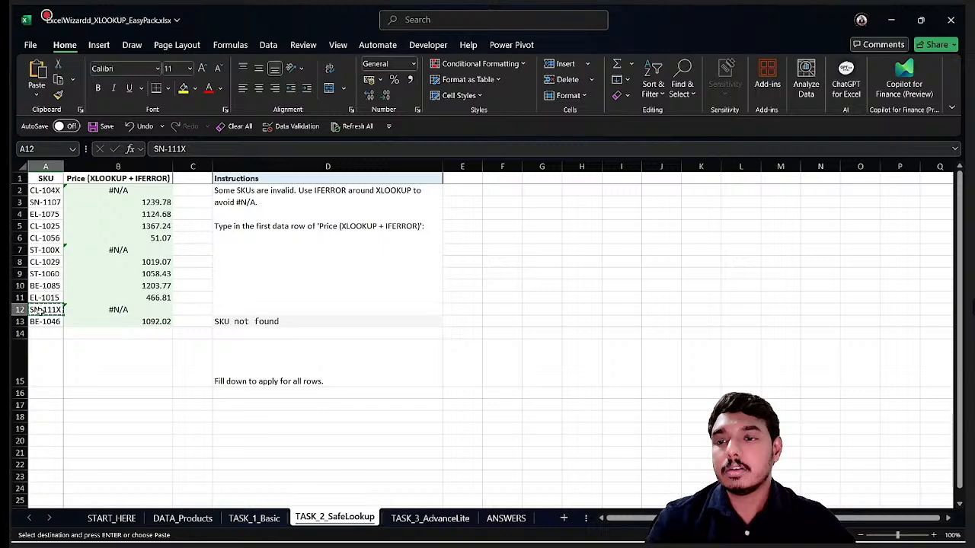
left_click(182, 518)
left_click(88, 183)
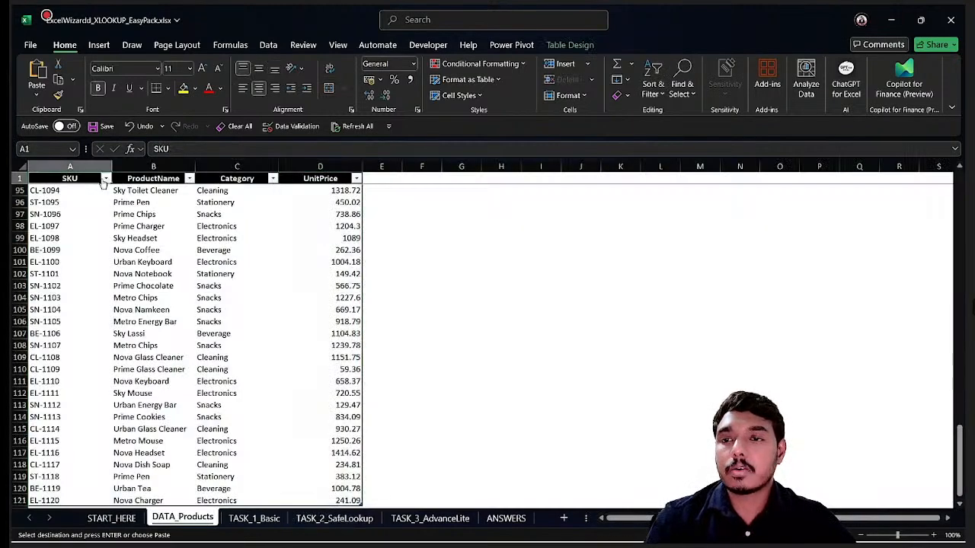
left_click(106, 178)
left_click(82, 323)
key("ctrl+v")
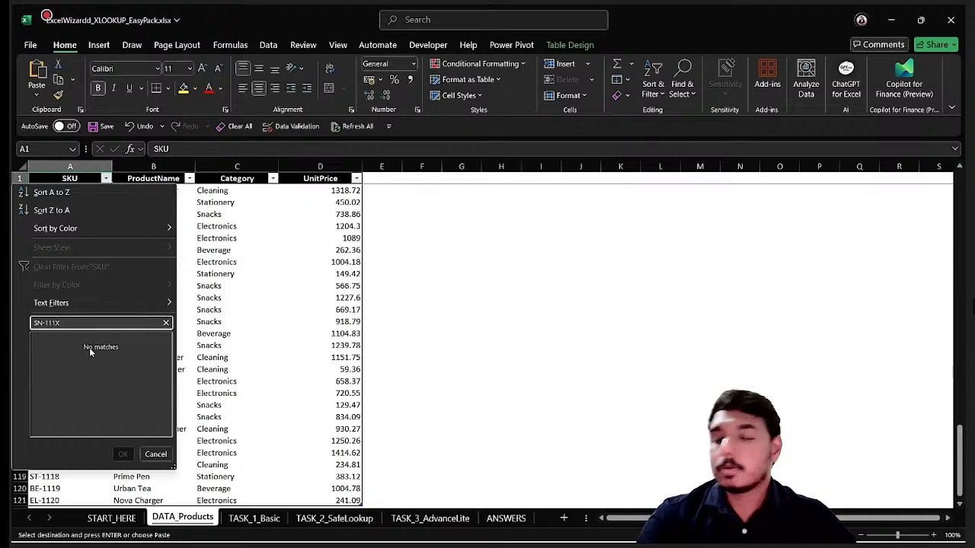
key("ctrl+a")
key("BackSpace")
key("Escape")
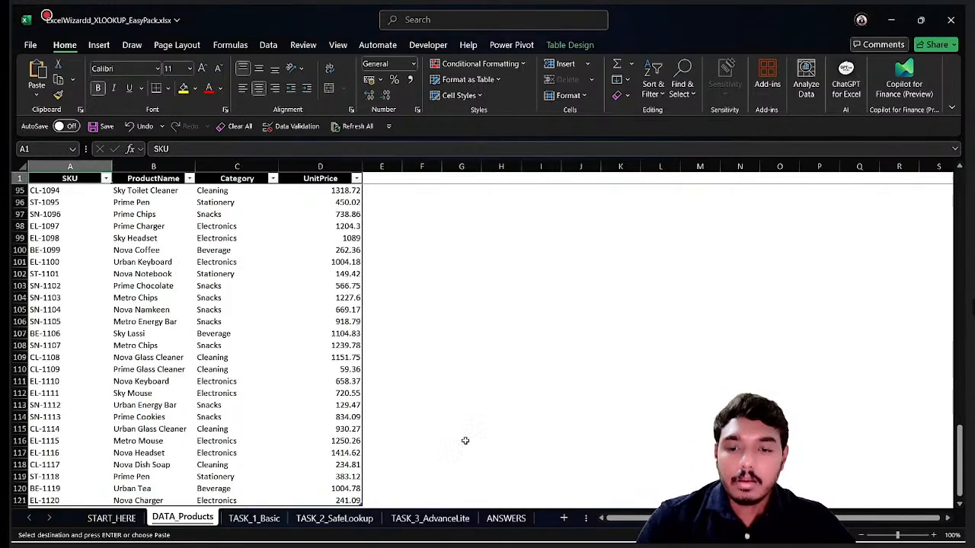
Reread the TASK_2_SafeLookup instructions and insert IFERROR( in front of the XLOOKUP in cell B2's formula
left_click(350, 527)
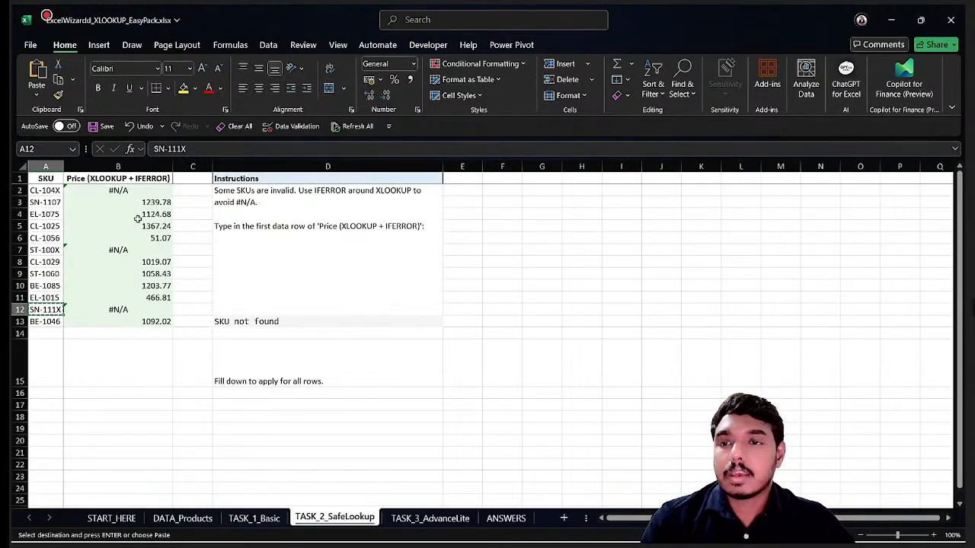
key("ctrl+shift+Down")
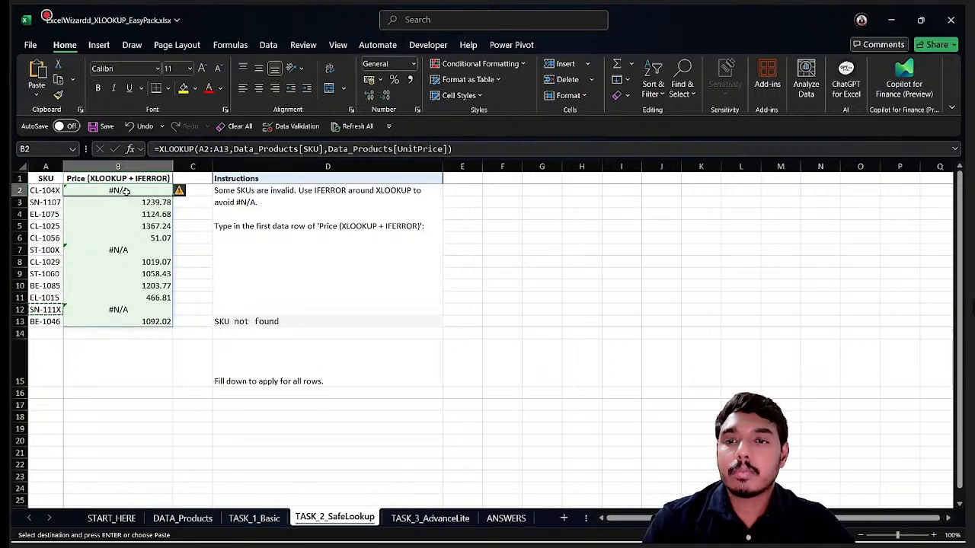
left_click(300, 211)
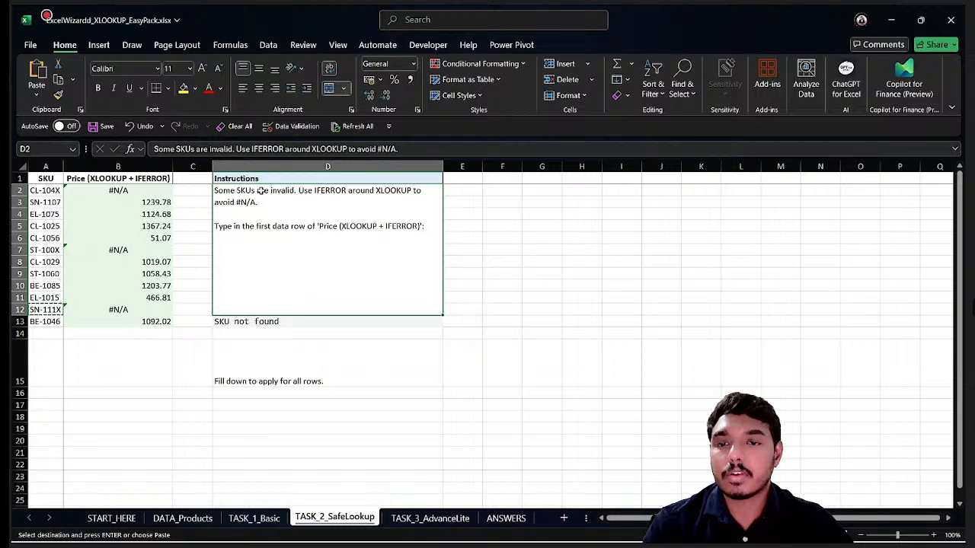
left_click(115, 190)
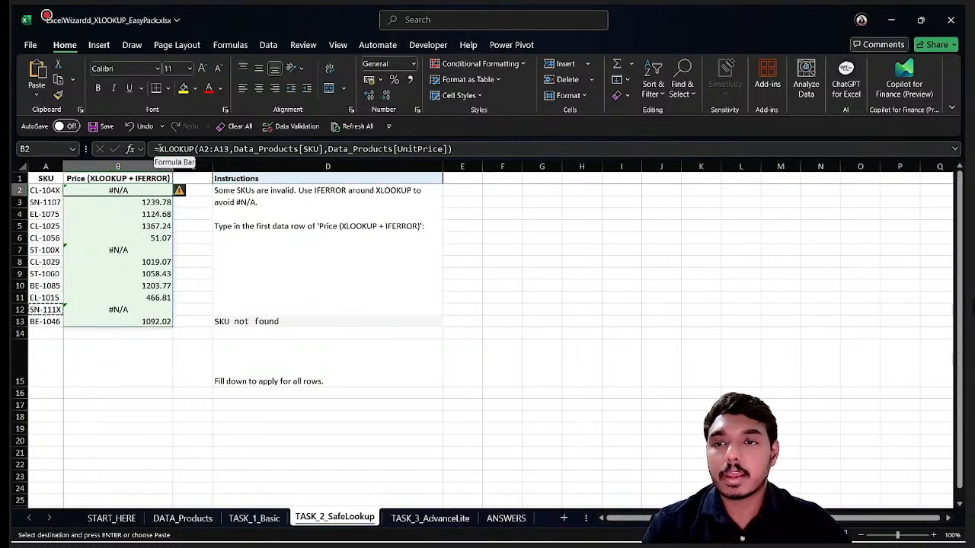
left_click(160, 148)
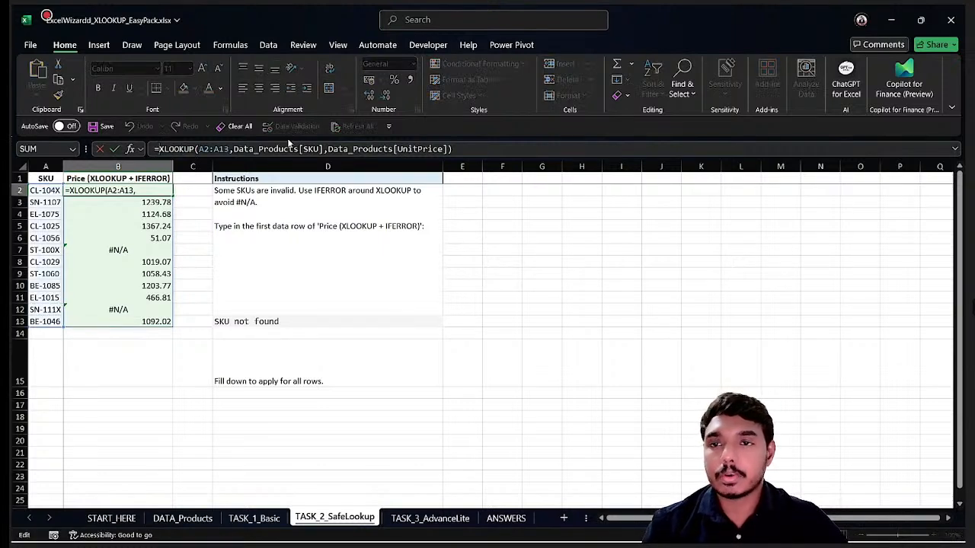
type("if")
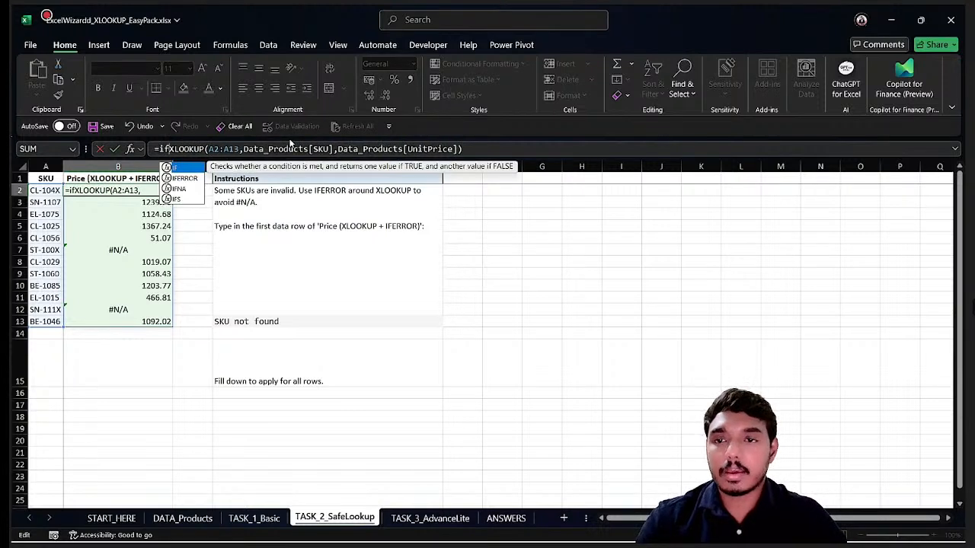
key("Down")
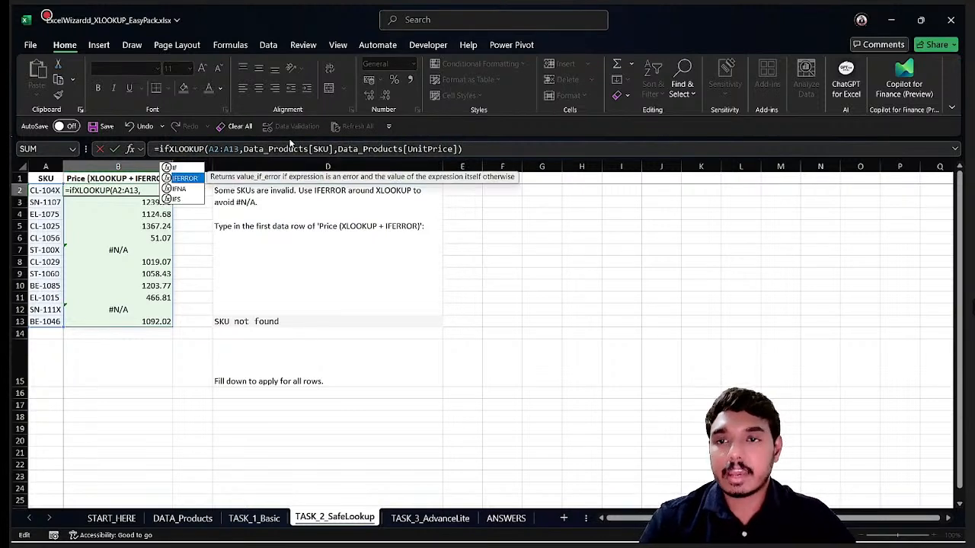
key("Tab")
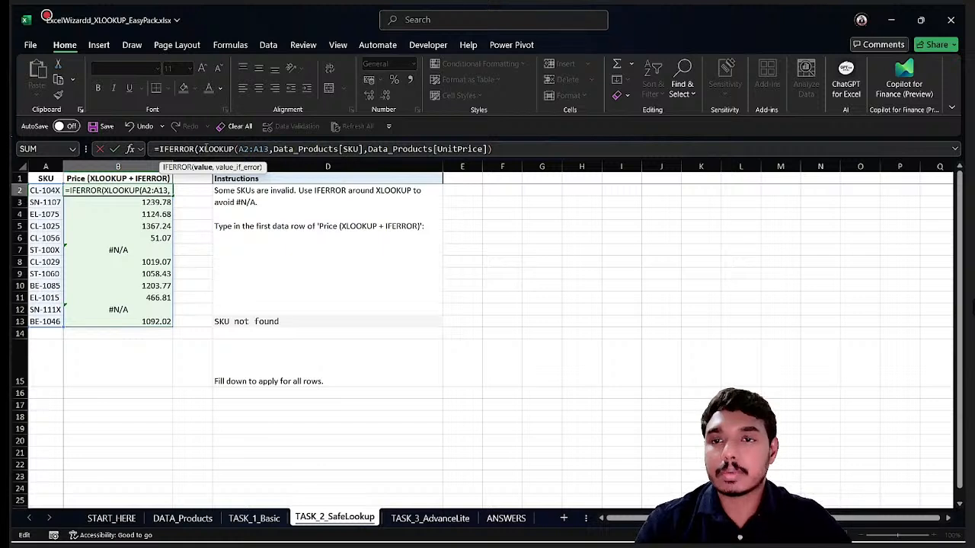
Complete the IFERROR formula in B2 with "No data" as the value for errors and check the Price column
left_click(513, 149)
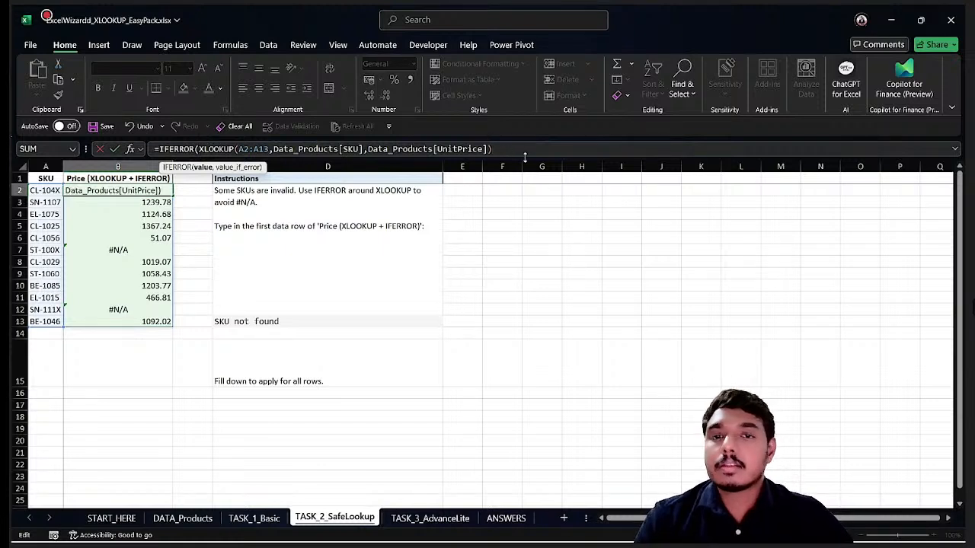
type(",")
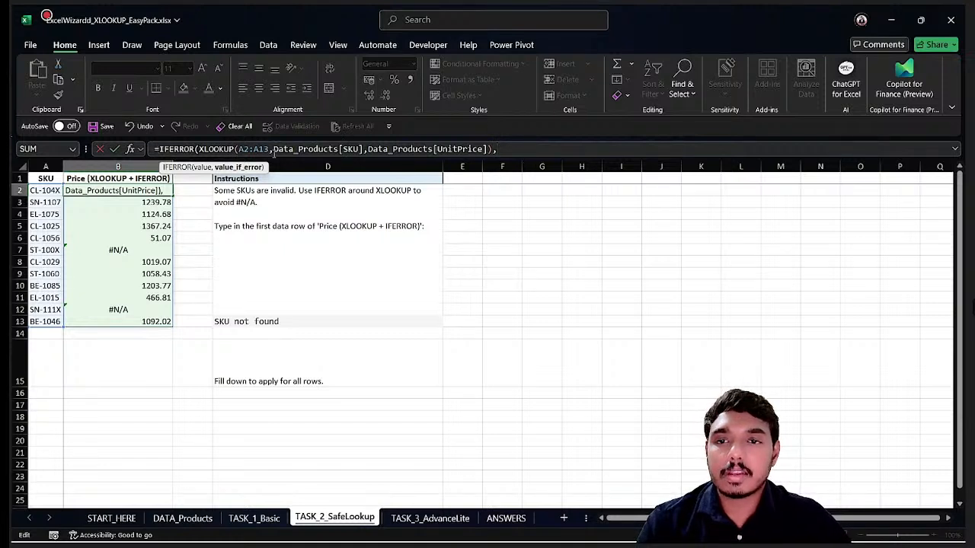
left_click_drag(201, 149, 498, 148)
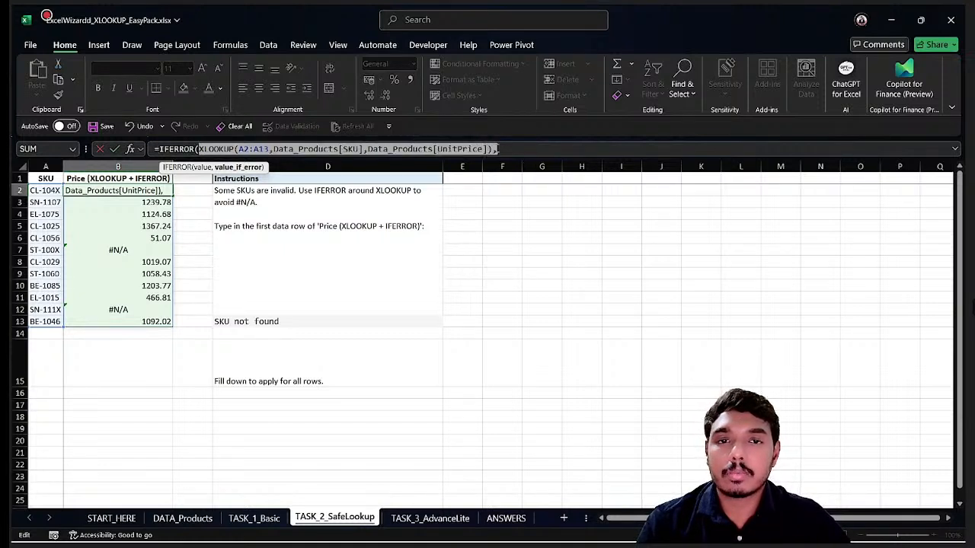
left_click(510, 148)
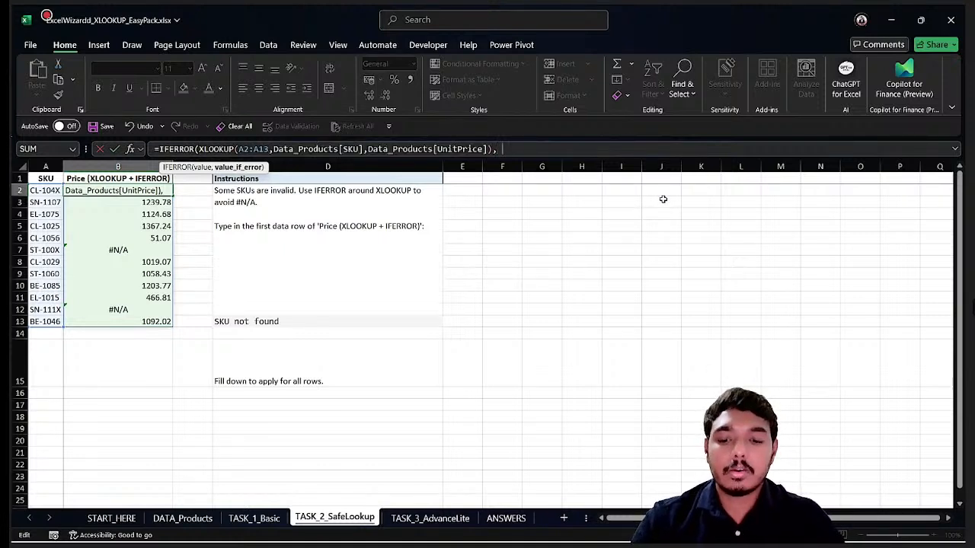
type("\"No data\"")
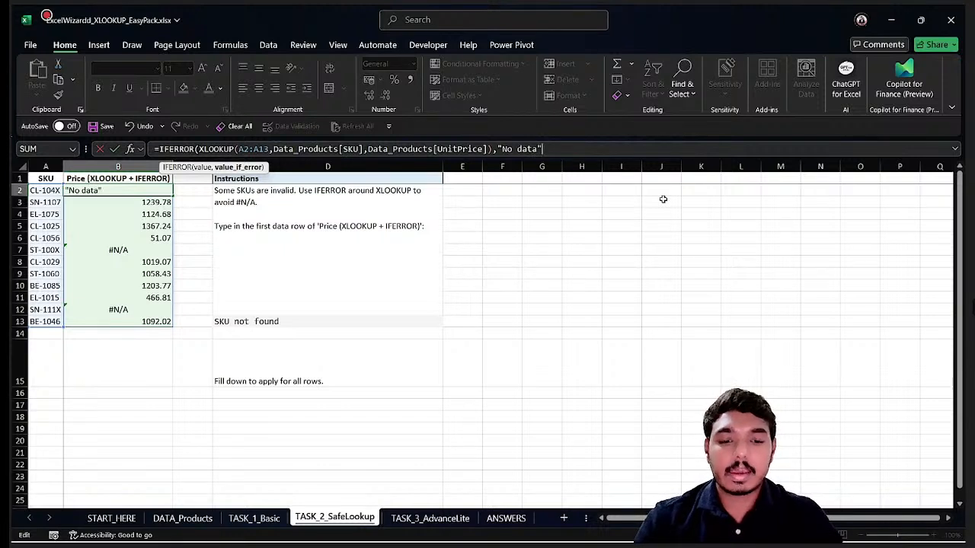
type(")")
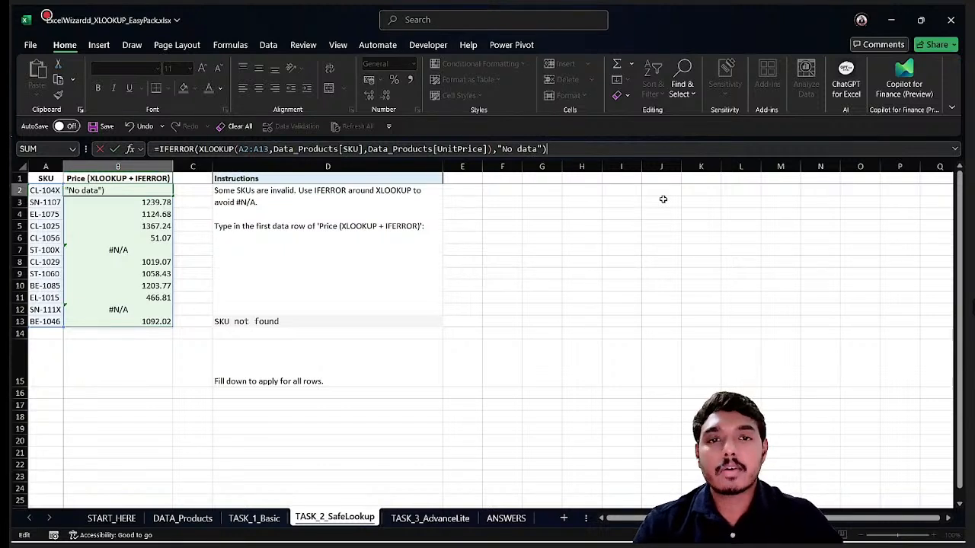
key("Return")
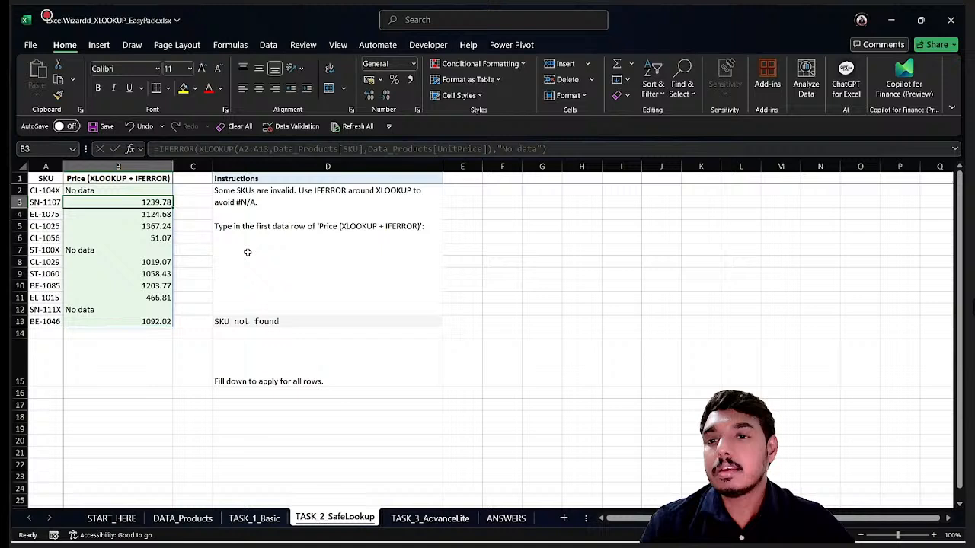
left_click(139, 191)
left_click(137, 205)
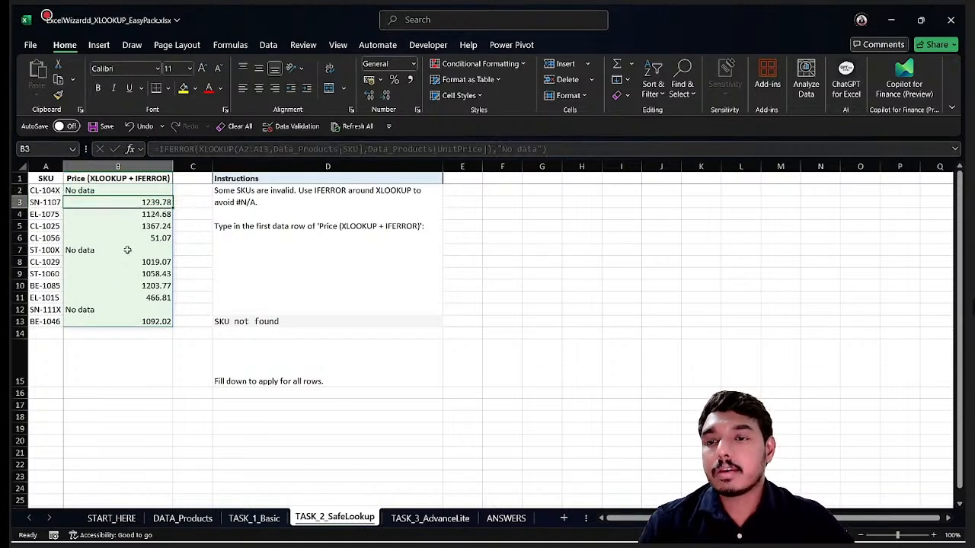
Review the "No data" entries and the returned prices in the Price column of TASK_2_SafeLookup
left_click(110, 310)
left_click(114, 321)
left_click(117, 311)
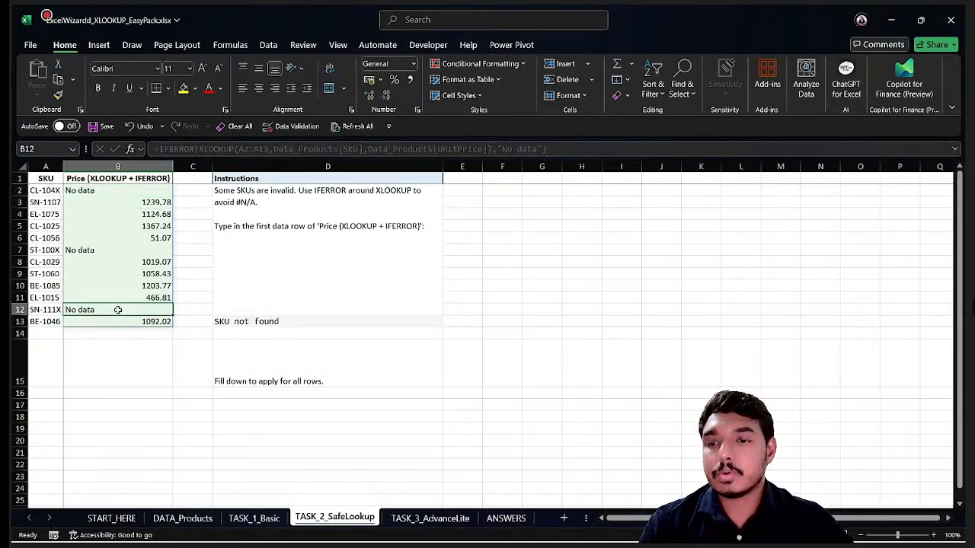
left_click(120, 190)
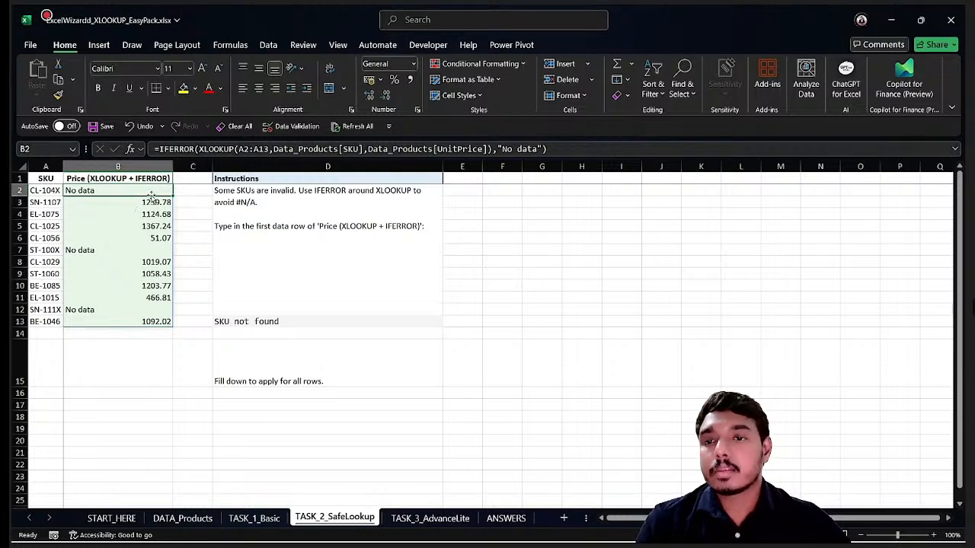
left_click_drag(152, 201, 150, 239)
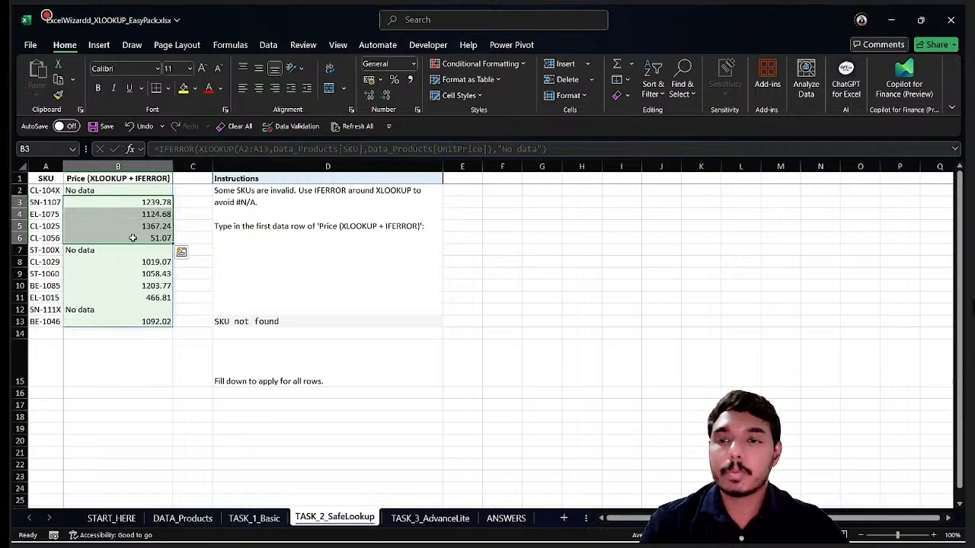
On TASK_3_AdvanceLite, top-align the merged instructions cell E2 and widen column E so its text reads easily
left_click(447, 520)
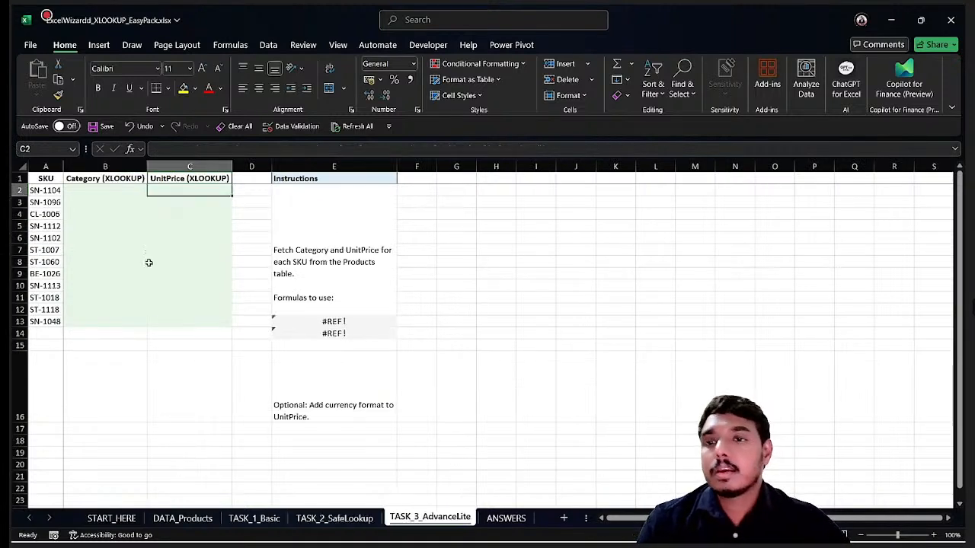
left_click(353, 228)
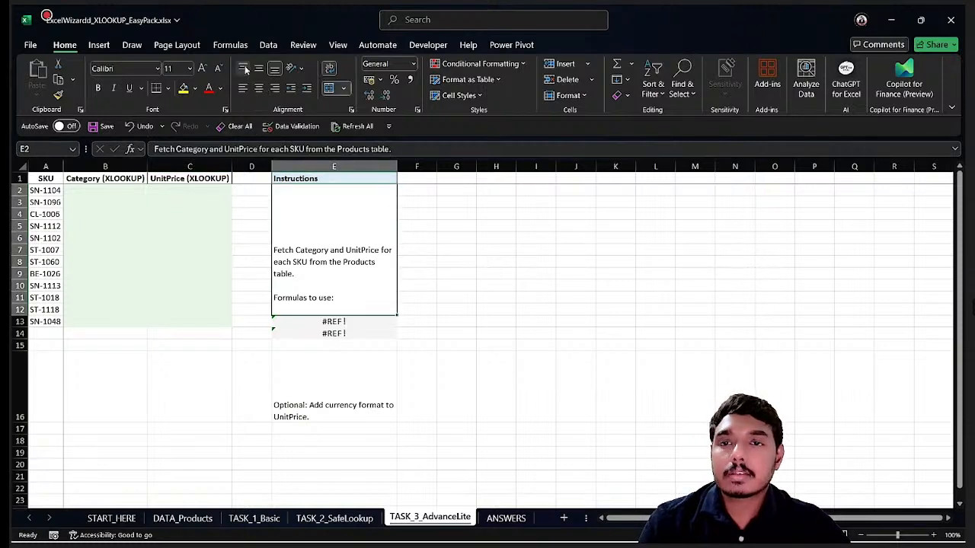
left_click(242, 68)
left_click_drag(397, 166, 467, 166)
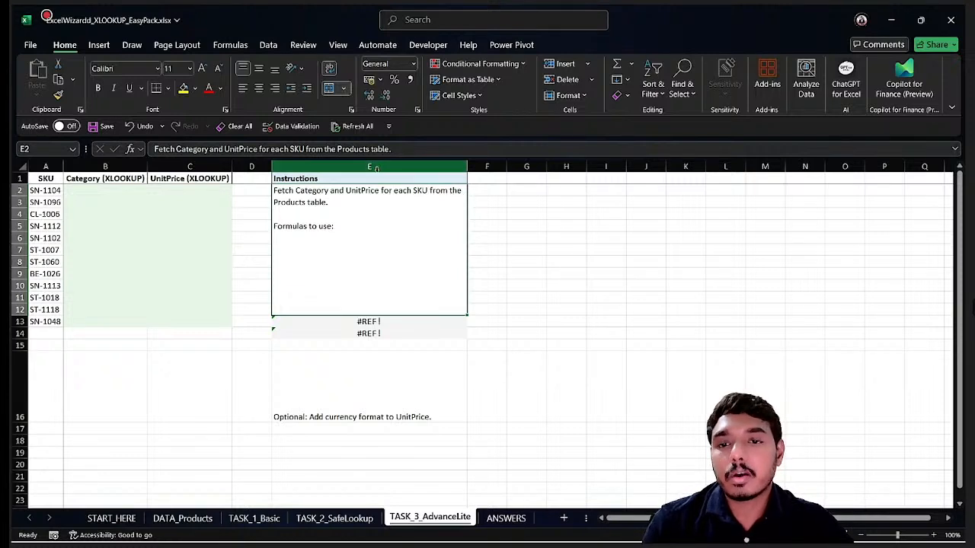
Compare the Category and UnitPrice headers on TASK_3_AdvanceLite with the matching adjacent columns on DATA_Products
left_click(99, 190)
left_click(123, 176)
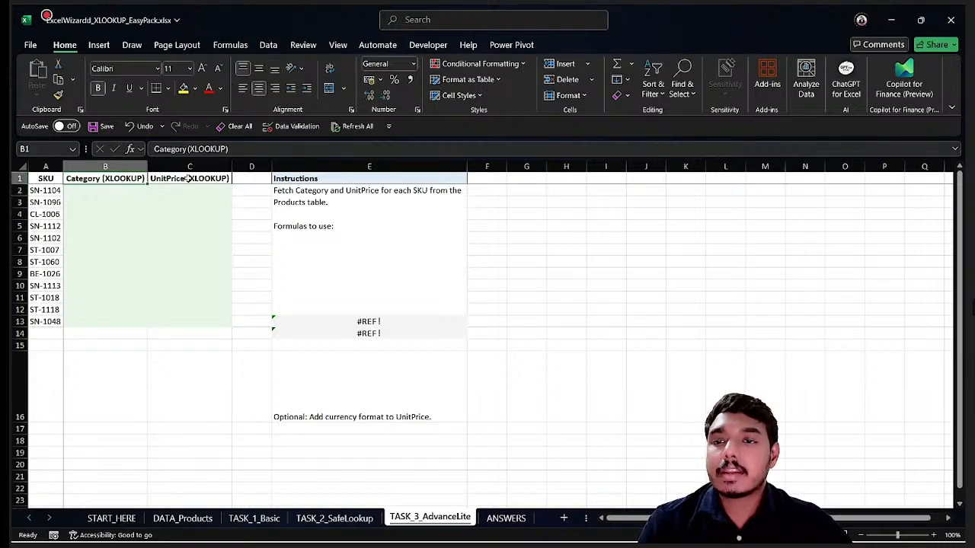
left_click(188, 178)
left_click(183, 518)
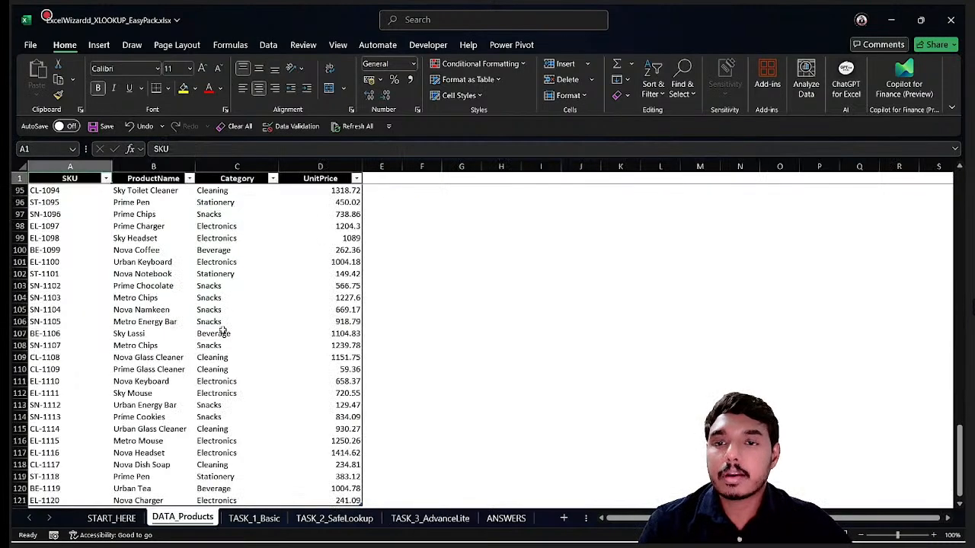
left_click_drag(232, 179, 319, 173)
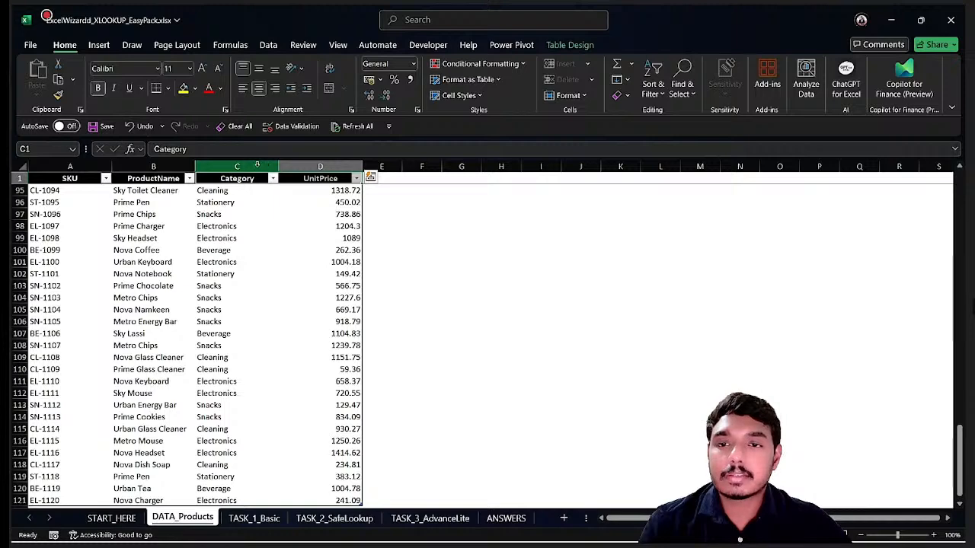
left_click_drag(265, 165, 315, 165)
key("Right")
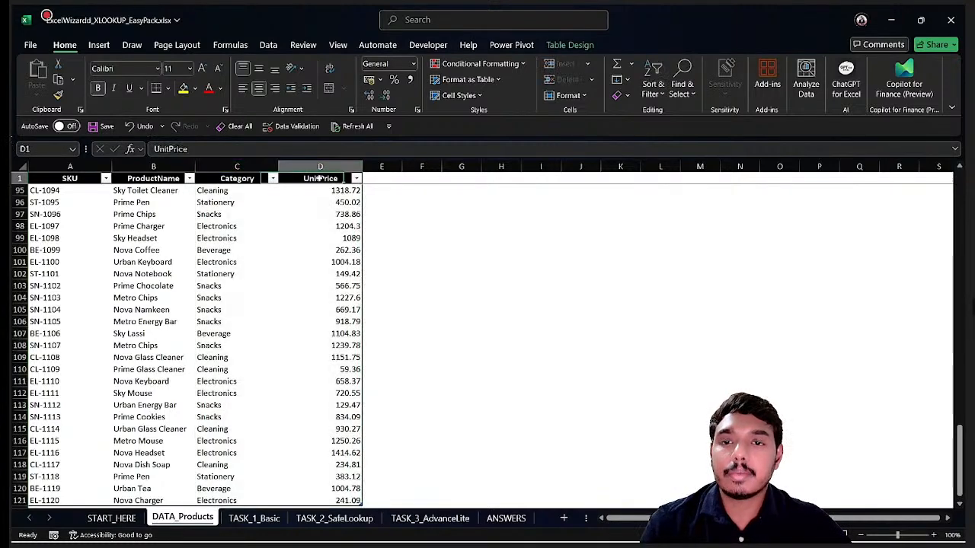
key("Left")
key("Right")
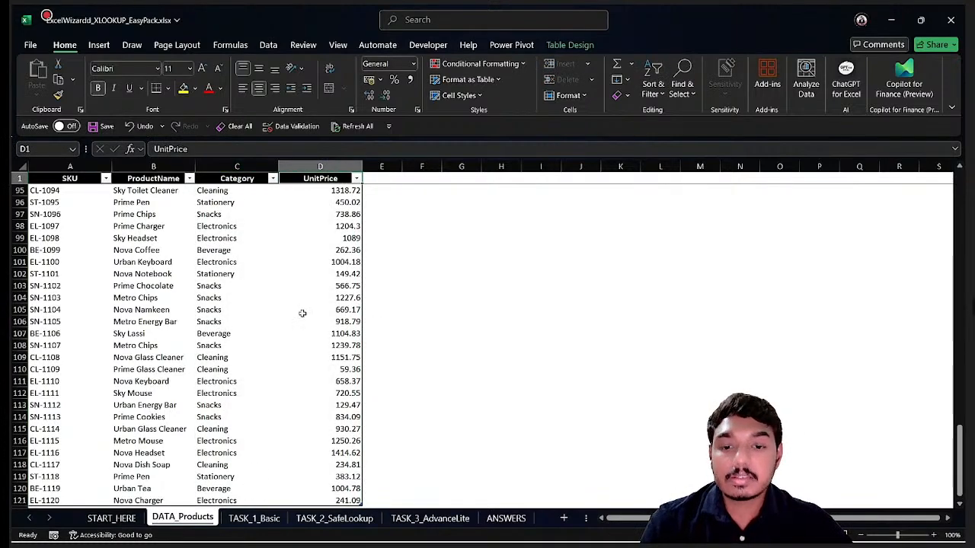
Start an XLOOKUP in B2 of TASK_3_AdvanceLite with A2:A13 as lookup value and Data_Products[SKU] as lookup array
left_click(419, 519)
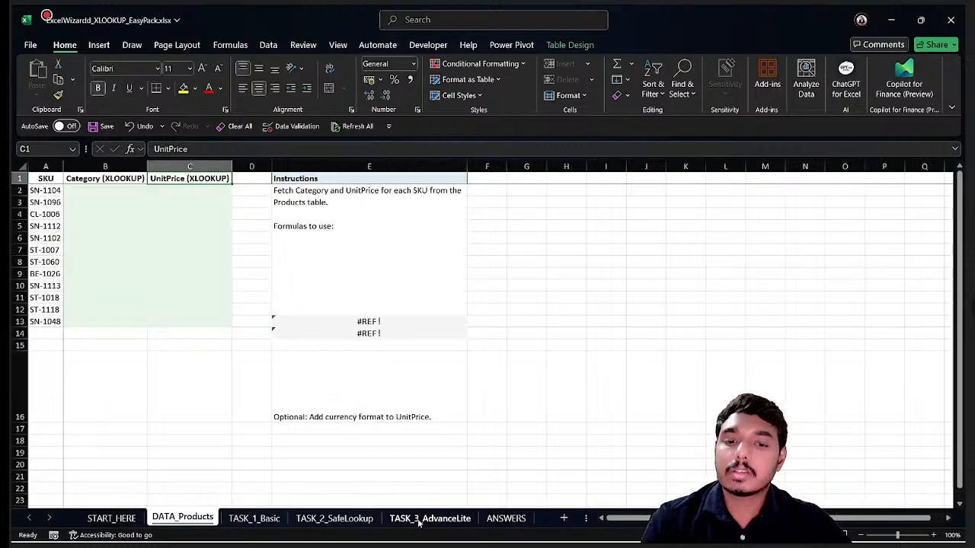
left_click(95, 190)
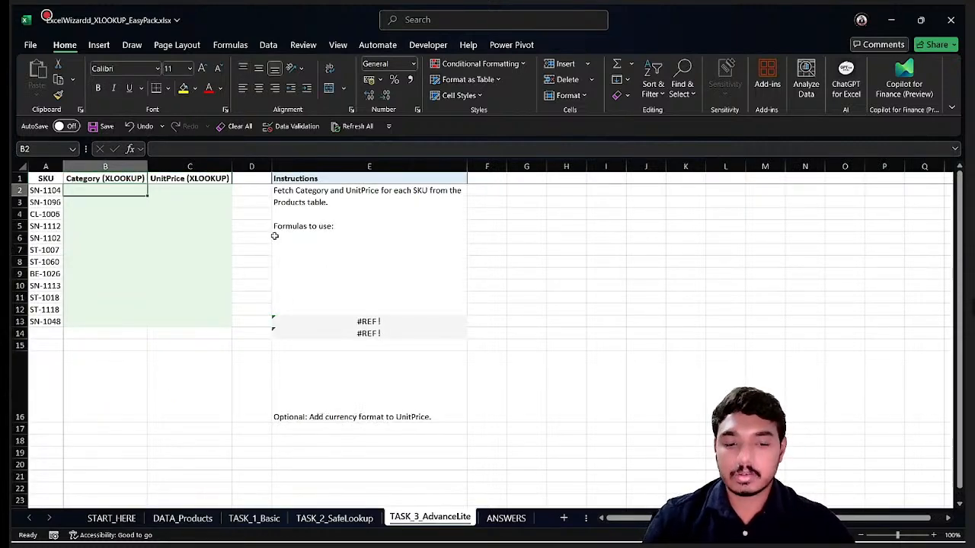
type("=xl")
key("Tab")
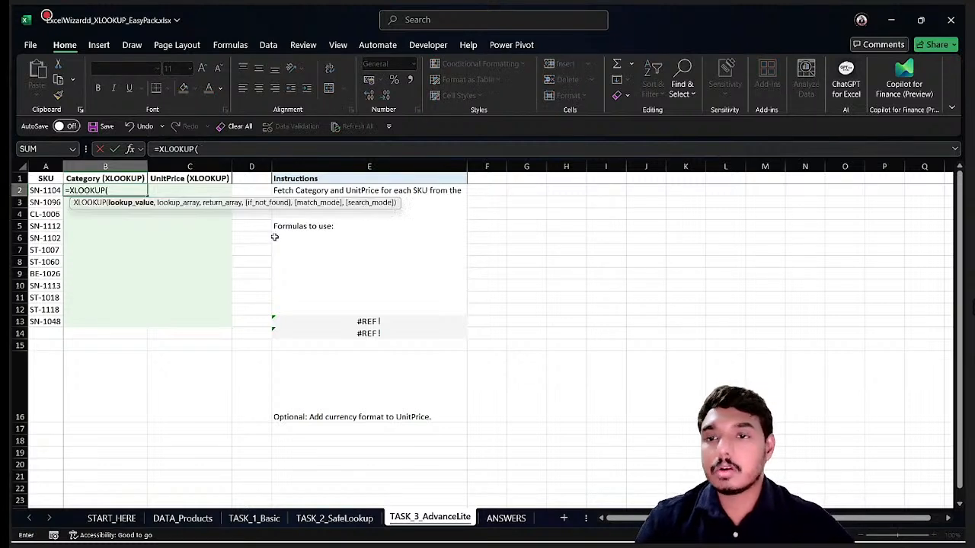
left_click_drag(39, 191, 47, 322)
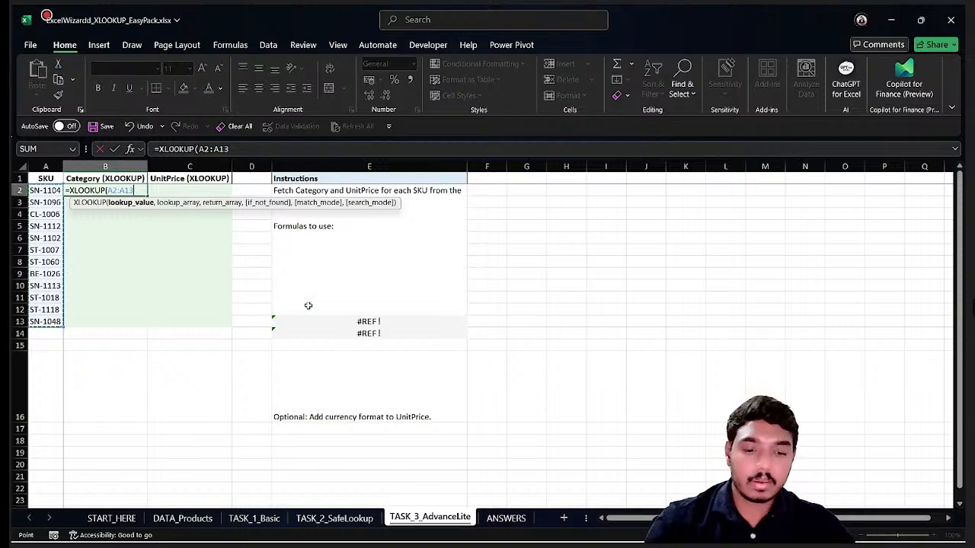
type(",")
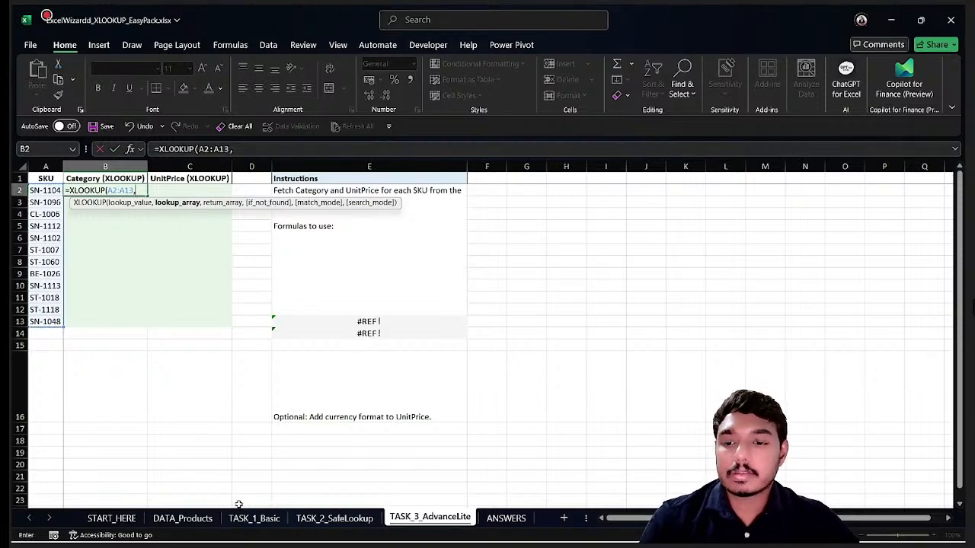
left_click(182, 518)
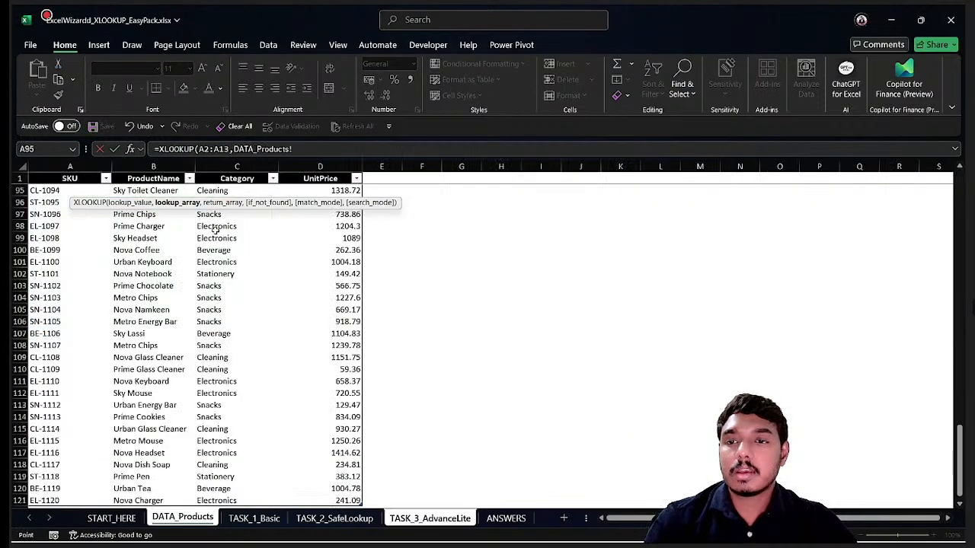
left_click(69, 239)
key("ctrl+space")
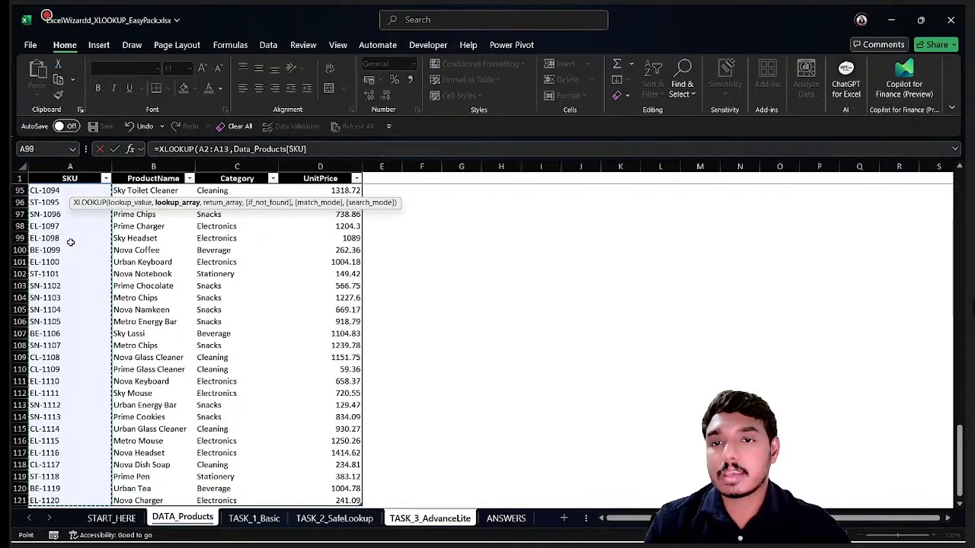
type(",")
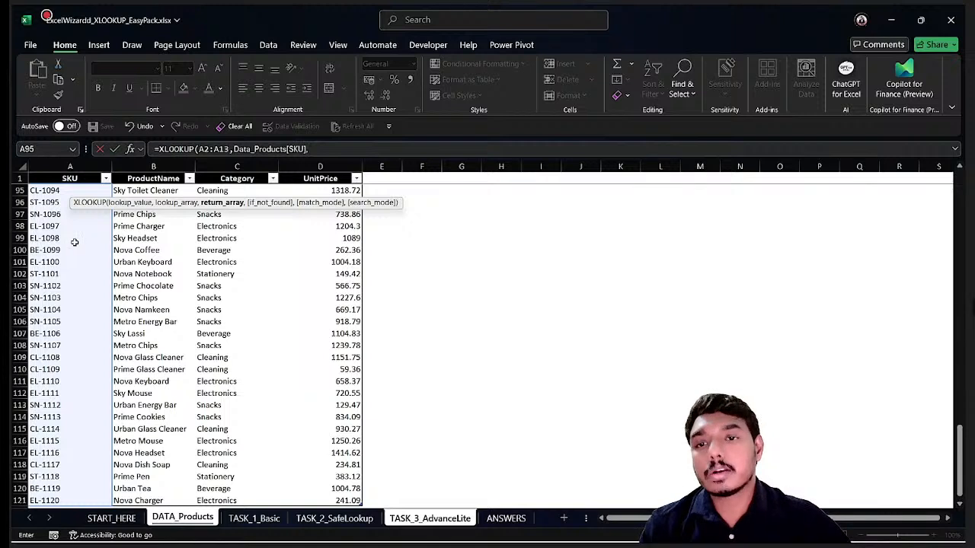
left_click(238, 193)
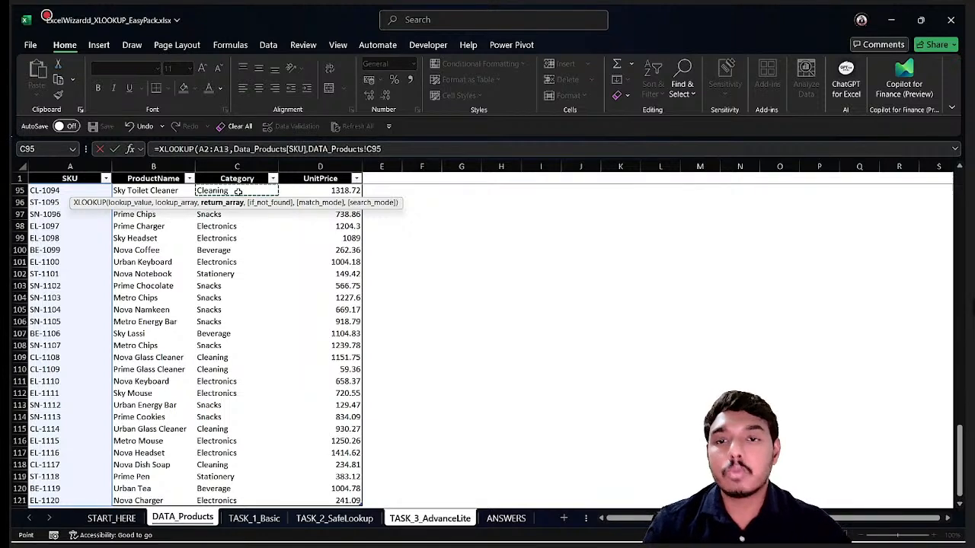
key("shift+Right")
key("ctrl+shift+Down")
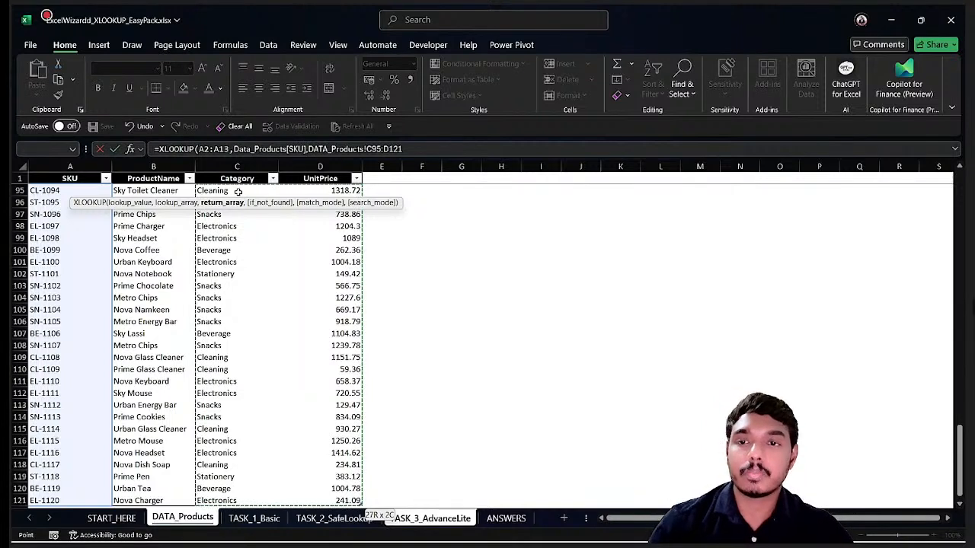
Set the return array to Data_Products[[Category]:[UnitPrice]] and complete the XLOOKUP formula
left_click(238, 193)
key("Down")
key("ctrl+space")
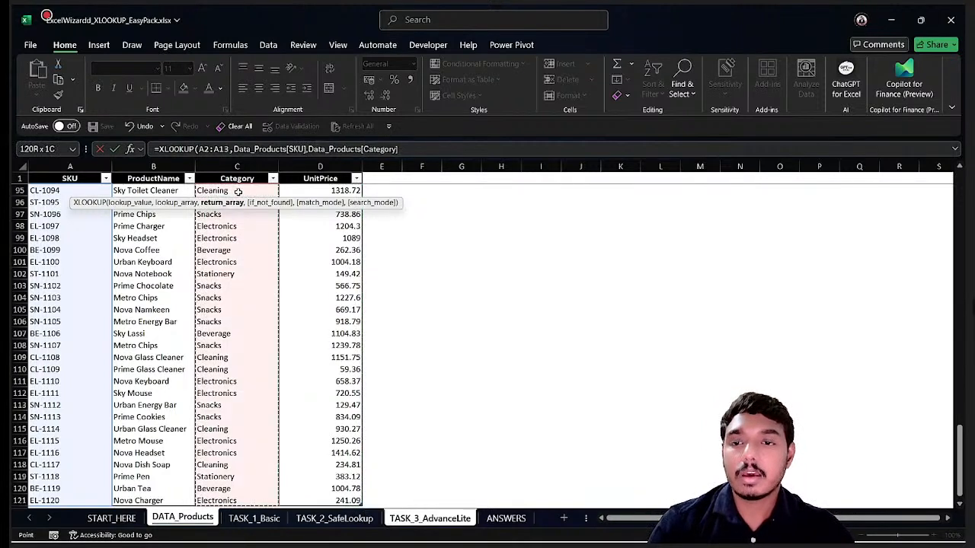
key("shift+Right")
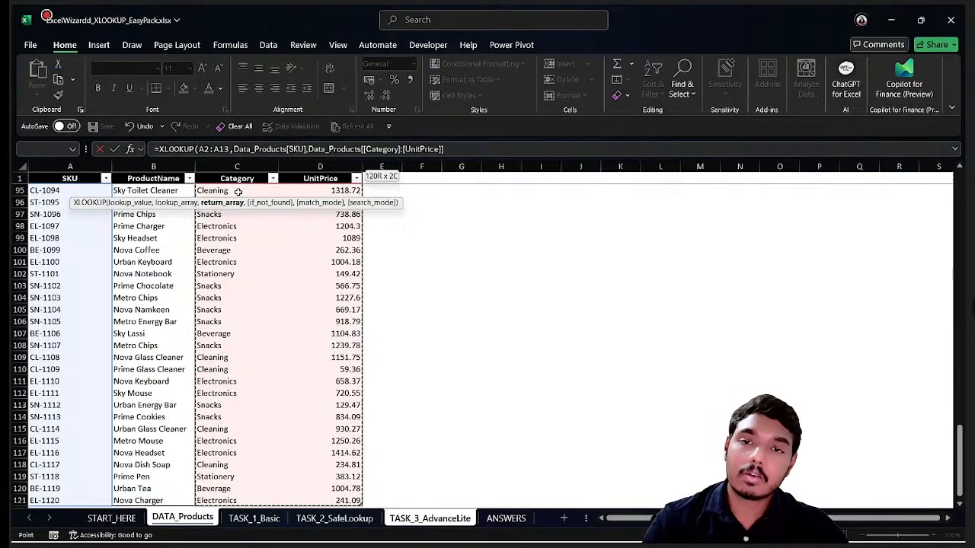
key("Return")
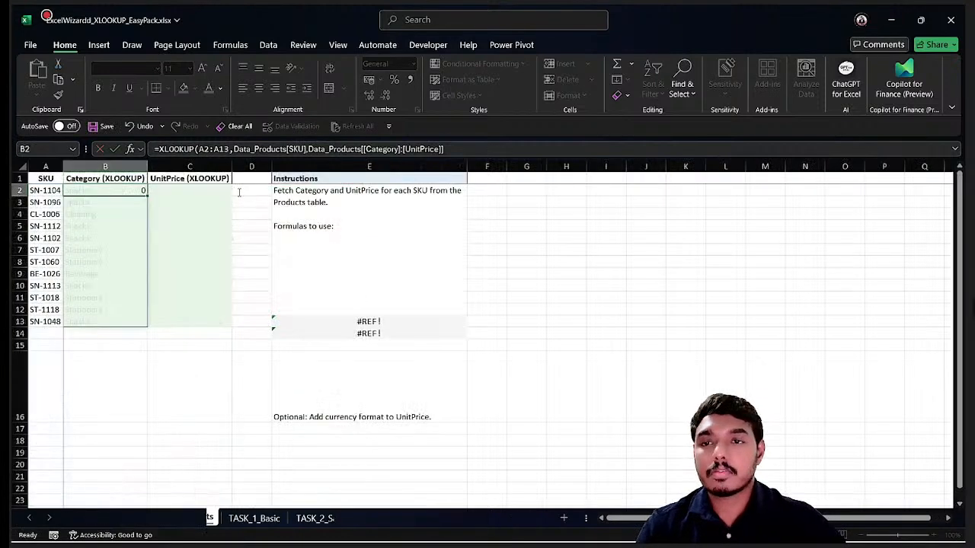
Reduce the lookup value in B2's XLOOKUP formula to the single cell A2
left_click(93, 190)
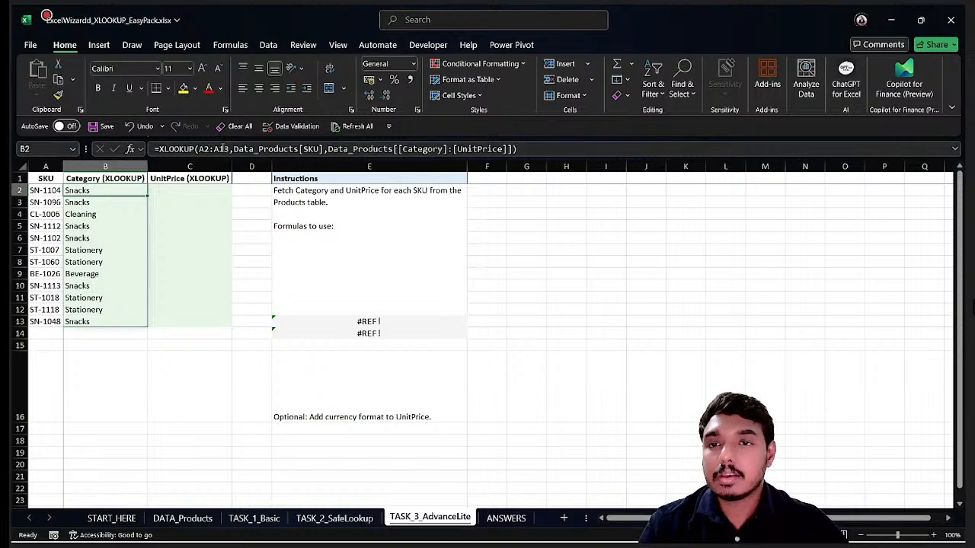
left_click_drag(229, 148, 199, 148)
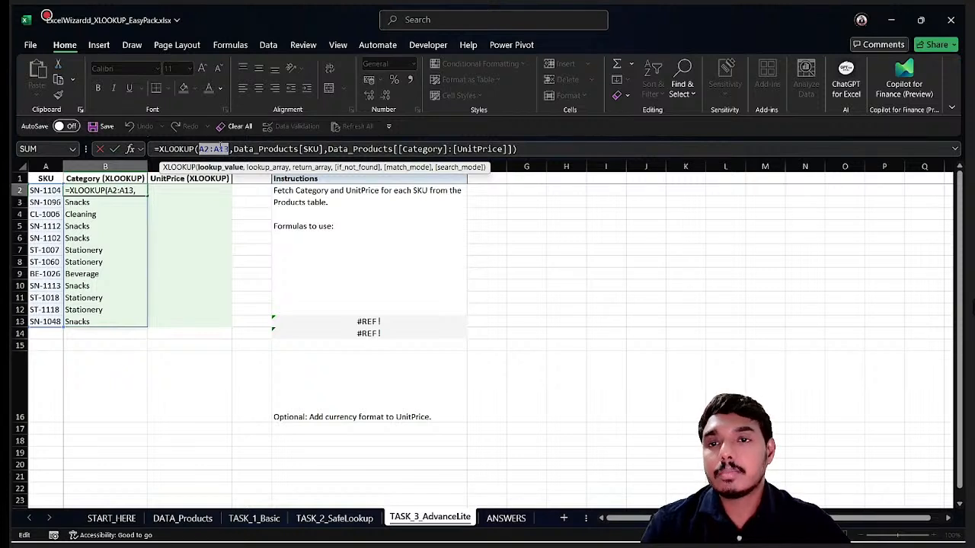
left_click(229, 148)
left_click_drag(230, 149, 209, 149)
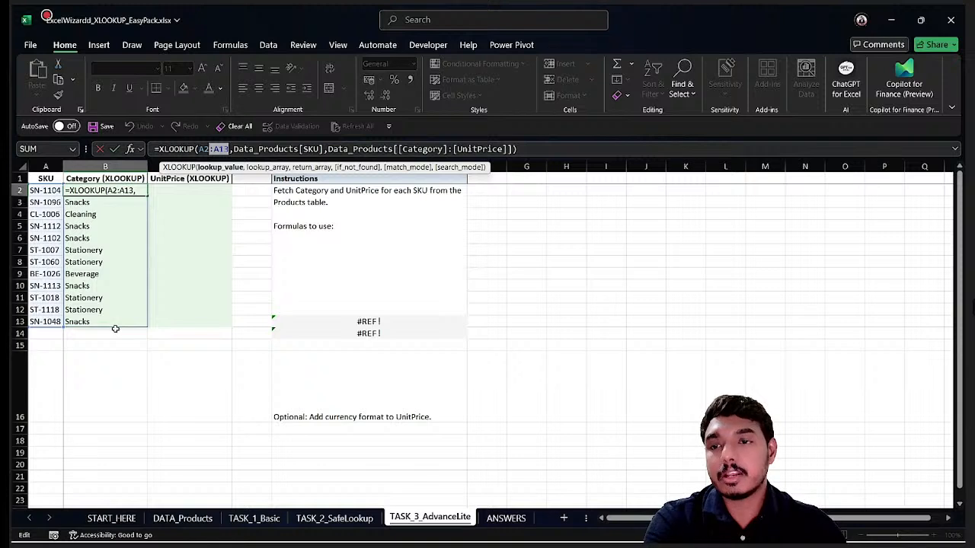
key("BackSpace")
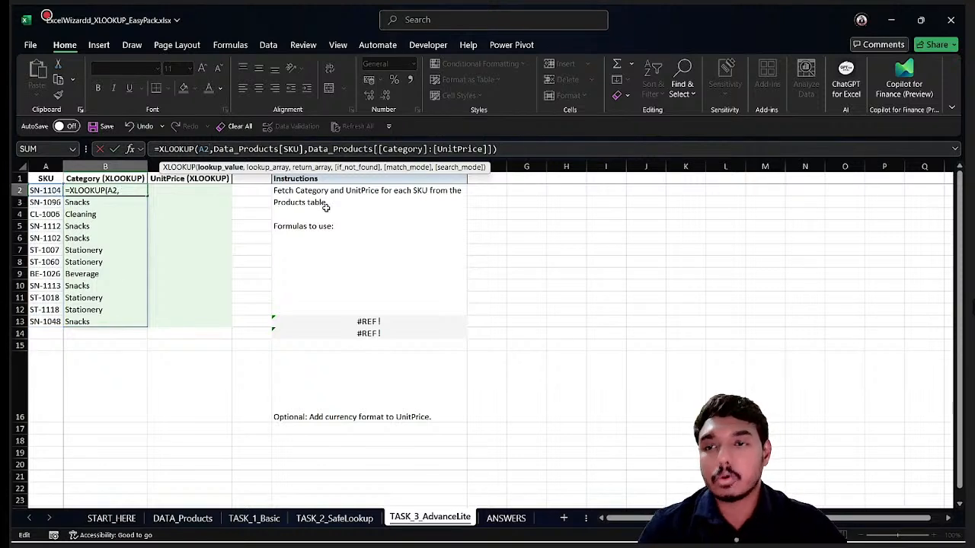
key("Return")
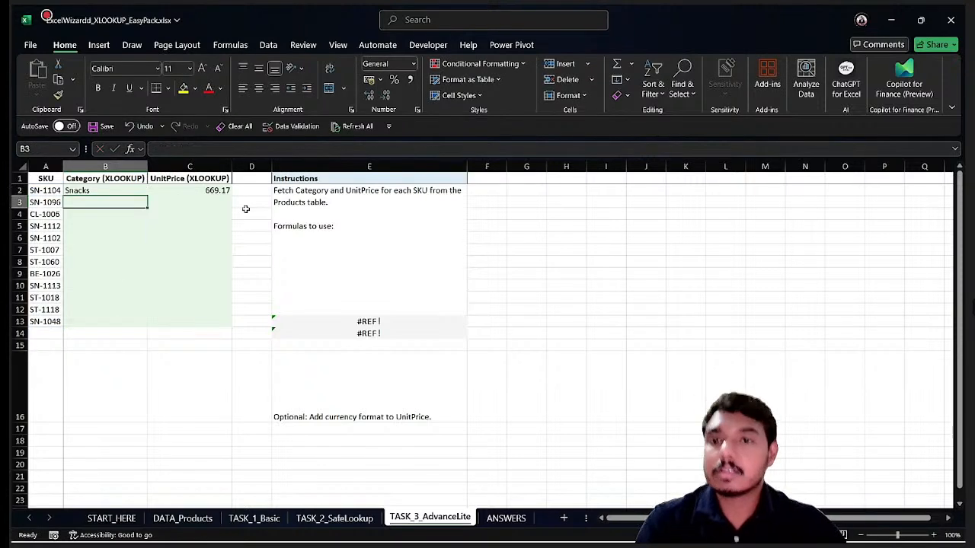
Check the formula across B2 and C2, and fill B2 down to B13
key("Up")
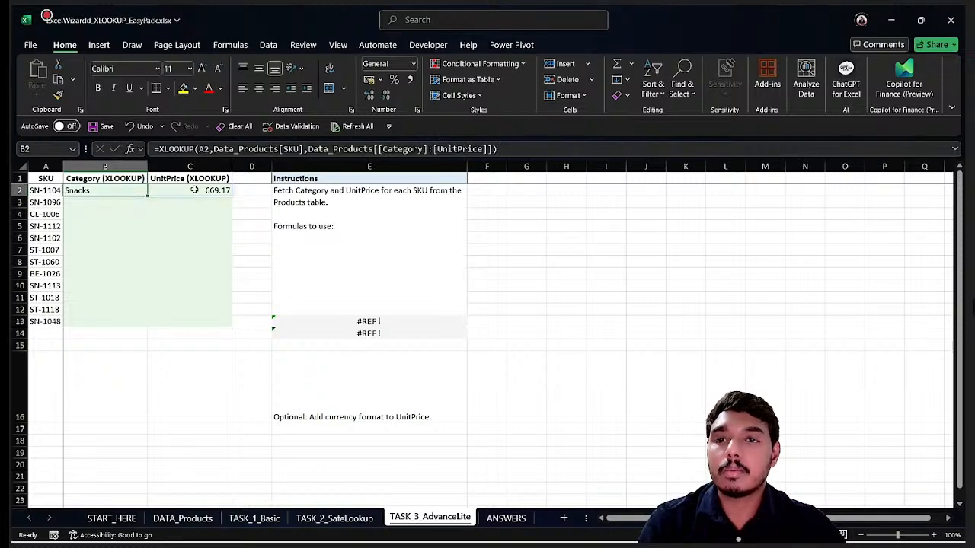
left_click(194, 189)
left_click(132, 188)
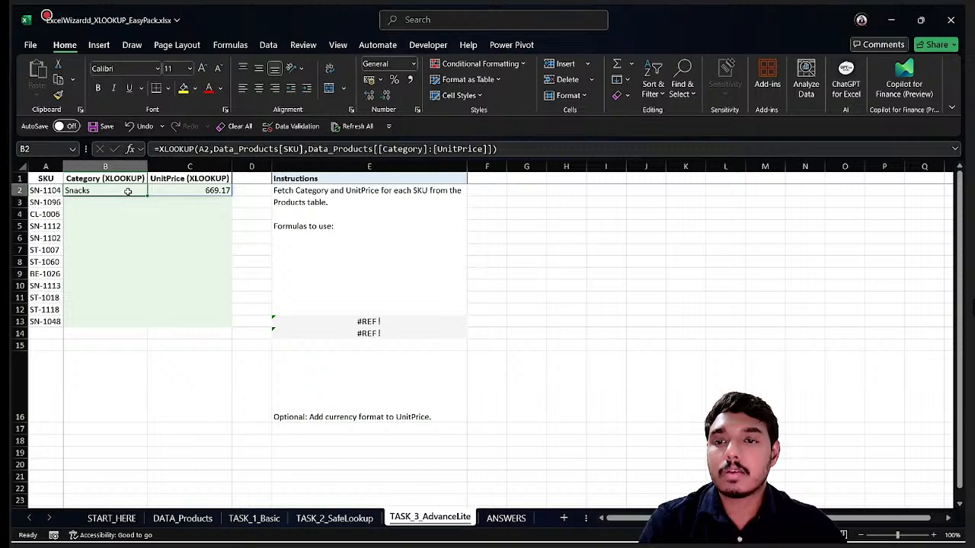
left_click_drag(145, 200, 156, 328)
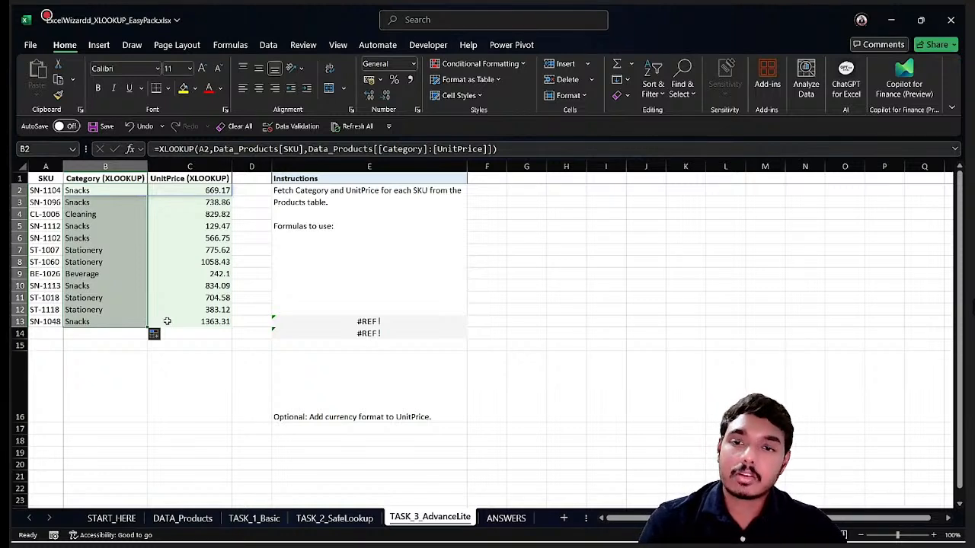
Inspect the filled XLOOKUP formulas and their results in several rows of the Category and UnitPrice columns
left_click(83, 203)
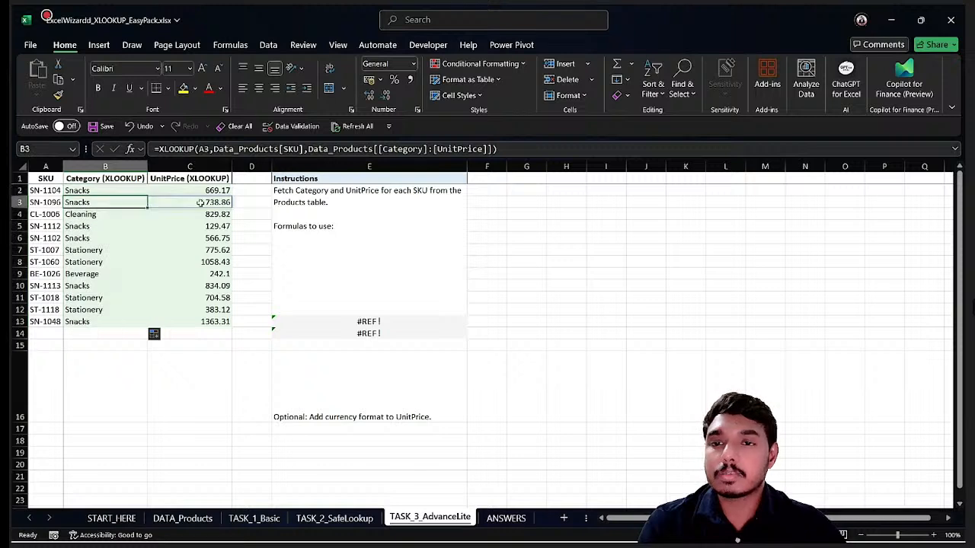
left_click(200, 203)
left_click(83, 214)
left_click(90, 237)
left_click(97, 273)
left_click(96, 287)
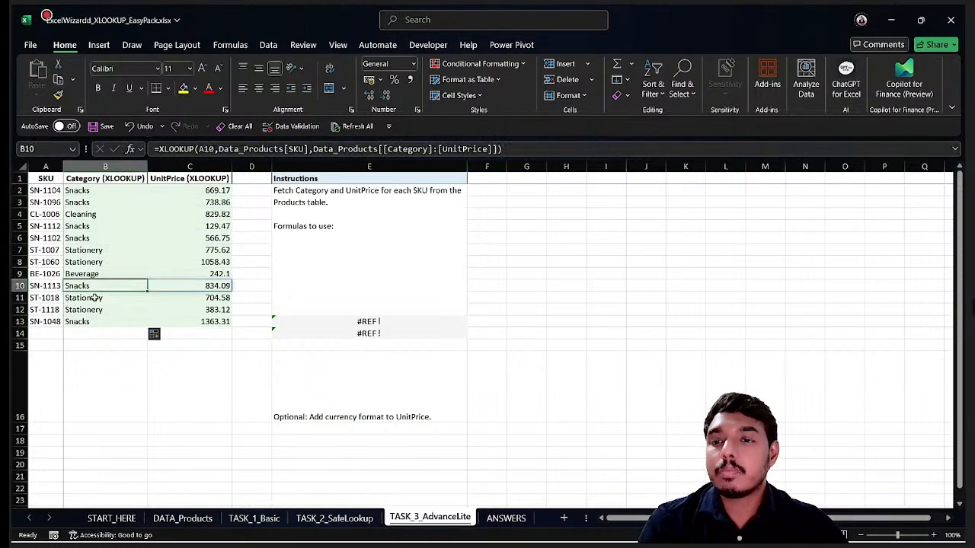
left_click(96, 307)
left_click(115, 189)
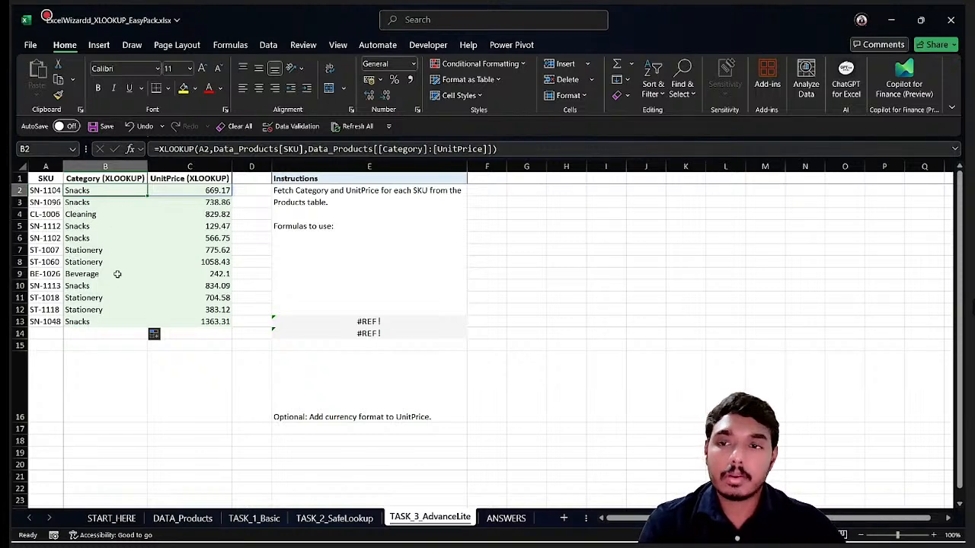
Move the SKU column of the table on DATA_Products so it sits between ProductName and Category
left_click(178, 524)
left_click(82, 178)
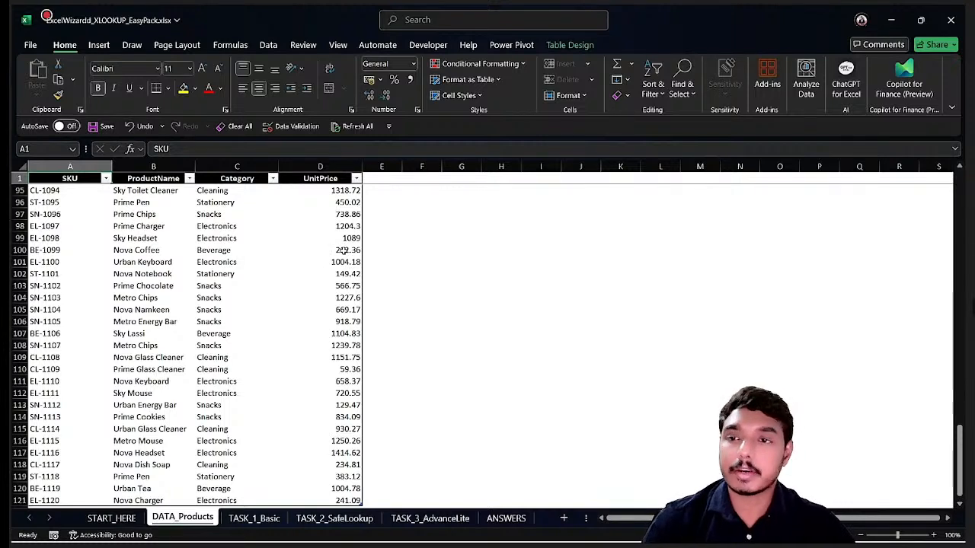
key("ctrl+shift+Down")
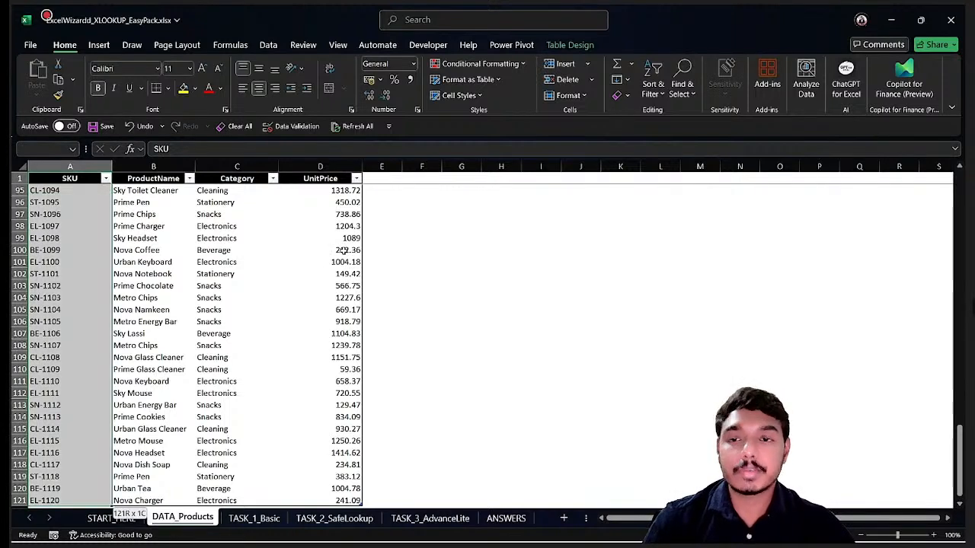
key("ctrl+c")
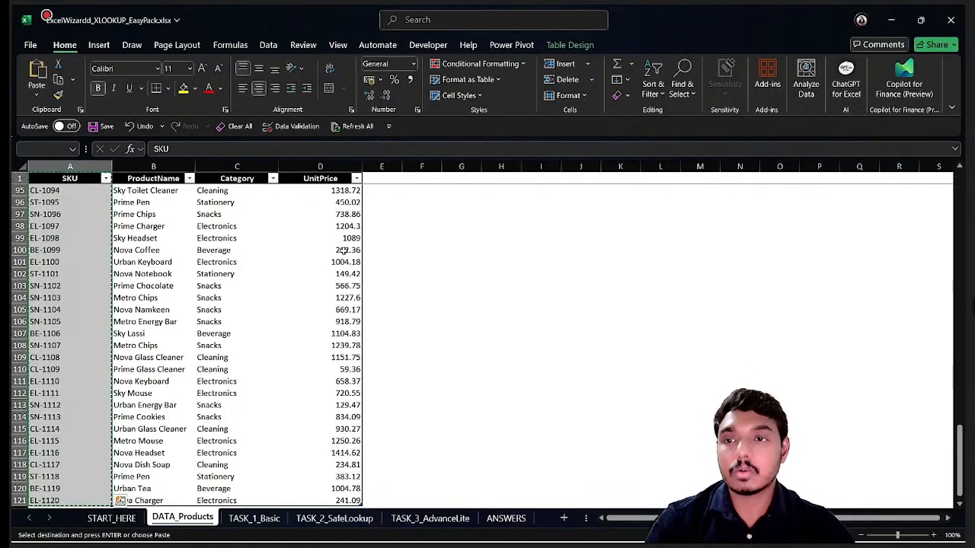
key("Right")
key("Right")
key("ctrl+space")
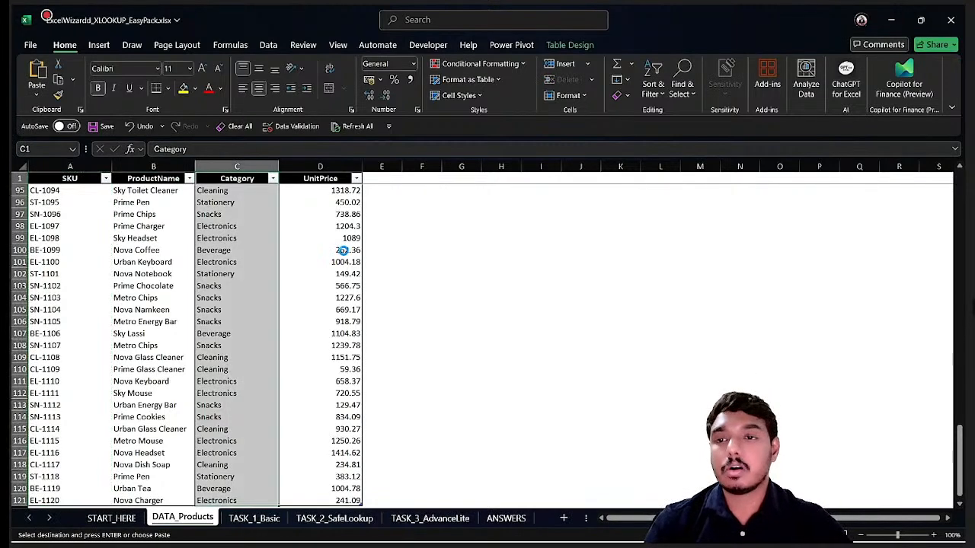
key("ctrl+shift+equal")
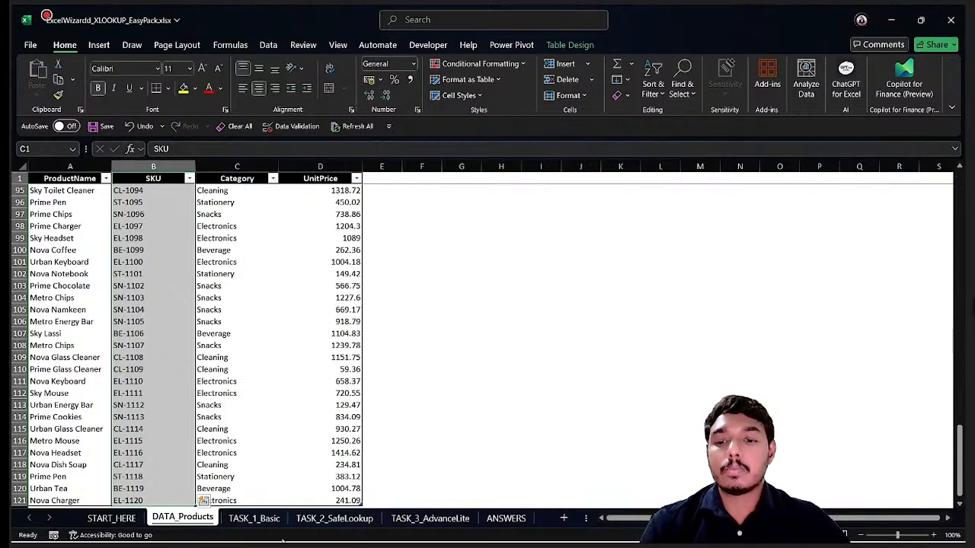
Check the lookup results on the TASK_1_Basic, TASK_2_SafeLookup and TASK_3_AdvanceLite sheets after the column move
left_click(254, 519)
left_click(334, 518)
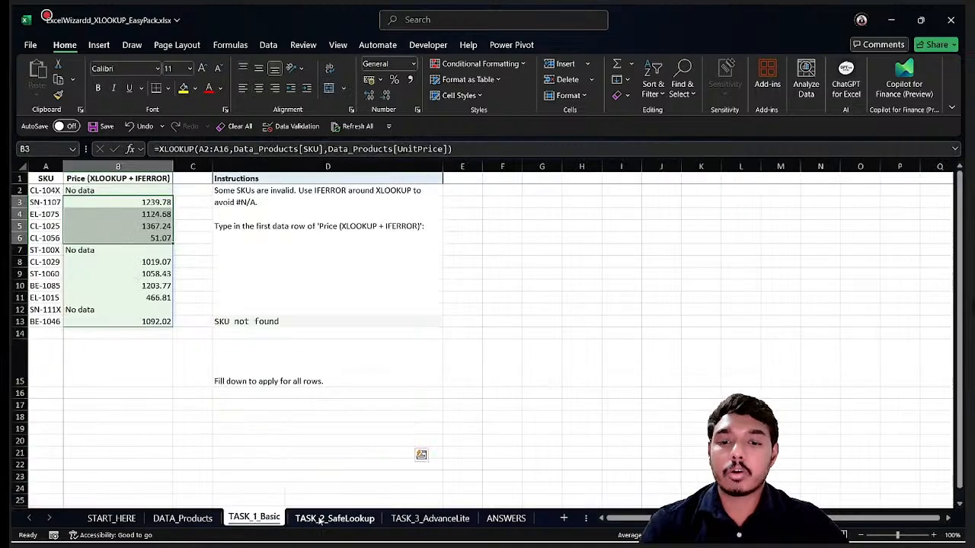
left_click(408, 519)
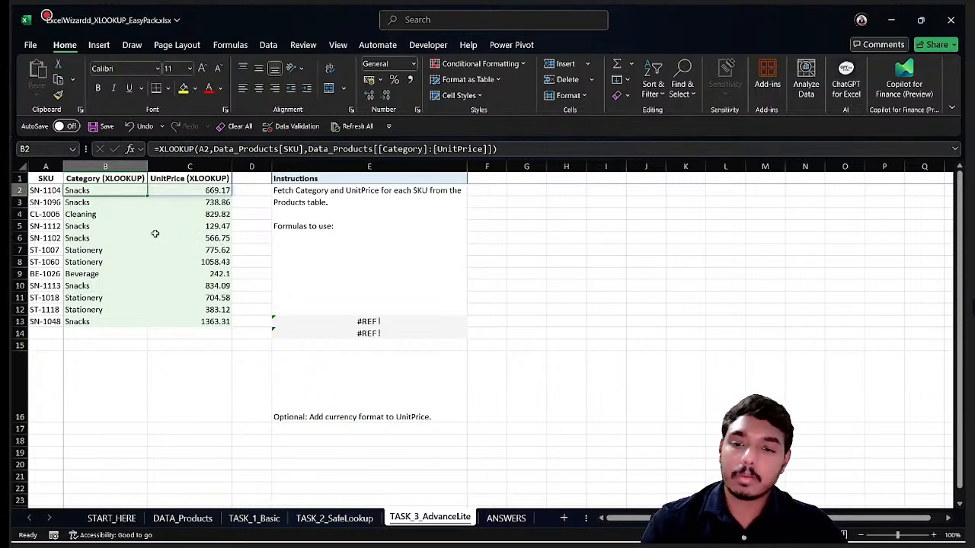
Apply the ₹ English (India) accounting format to the UnitPrice cells C2:C13 on TASK_3_AdvanceLite
left_click(204, 190)
left_click_drag(204, 189, 196, 322)
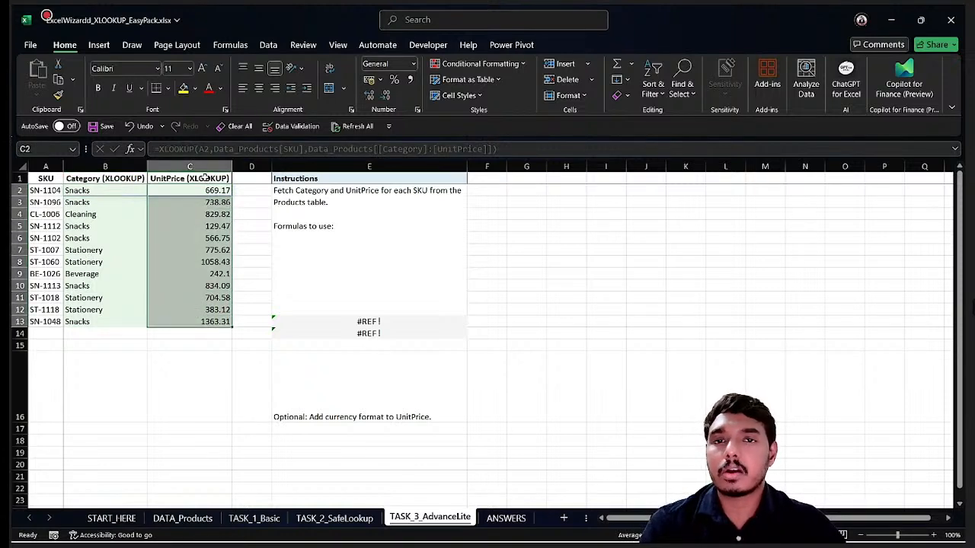
left_click(381, 79)
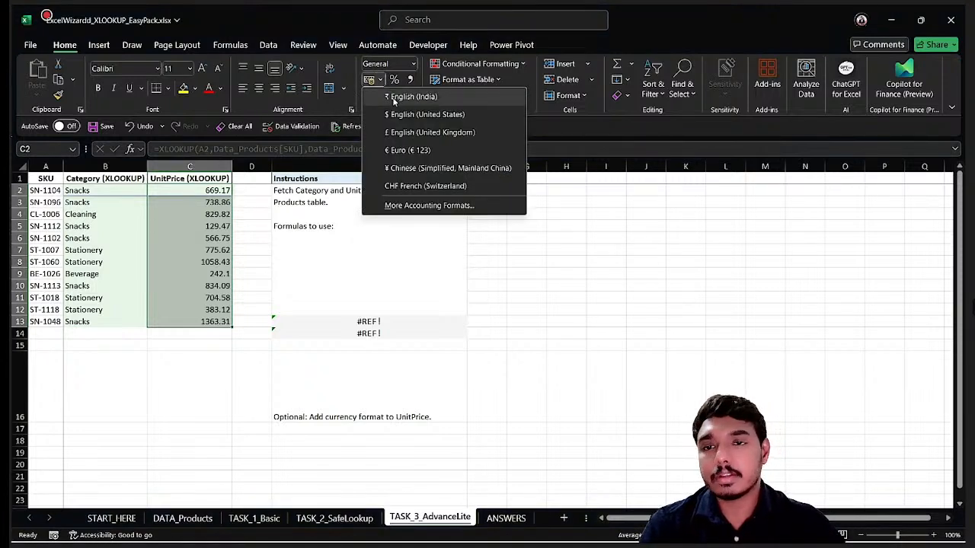
left_click(411, 96)
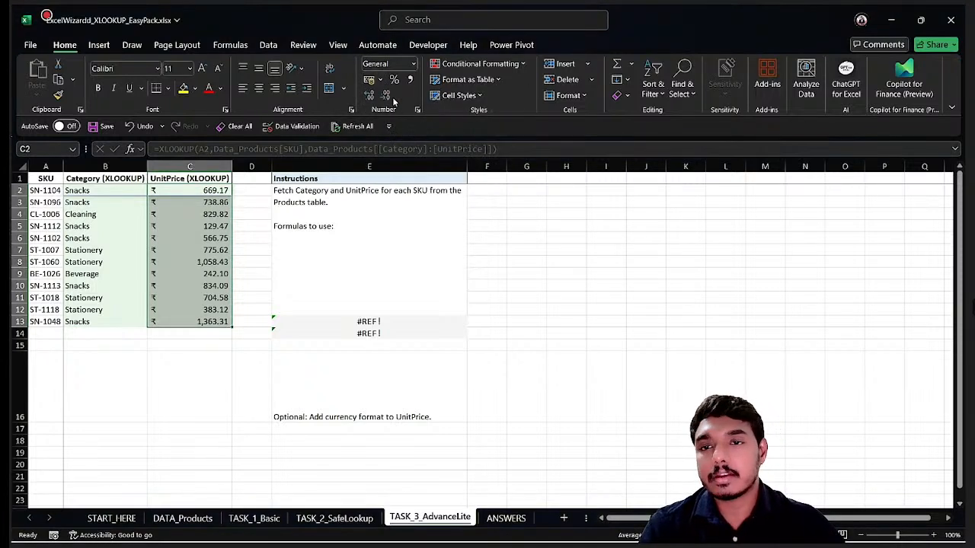
Apply the ₹ accounting format to the Price cells B2:B13 on TASK_2_SafeLookup
left_click(340, 519)
left_click(134, 192)
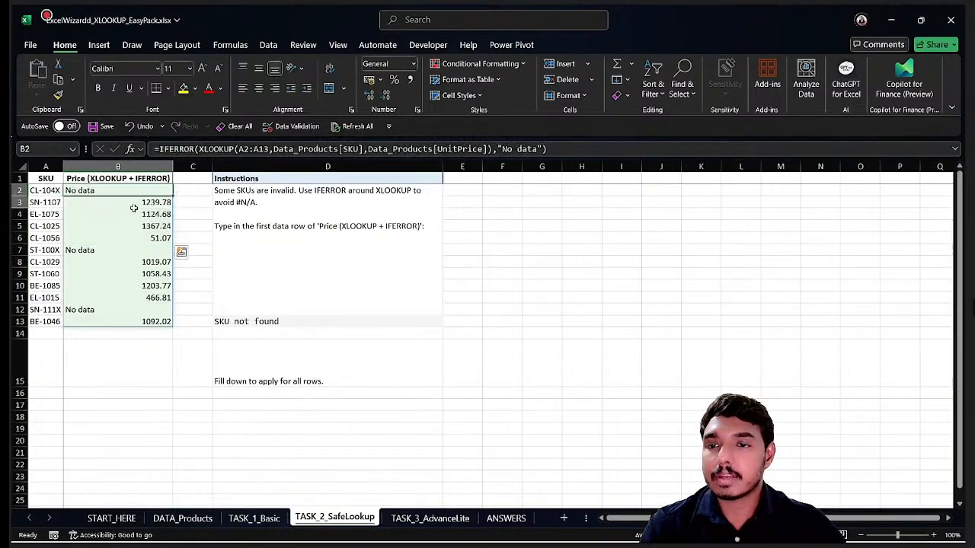
left_click_drag(134, 208, 136, 323)
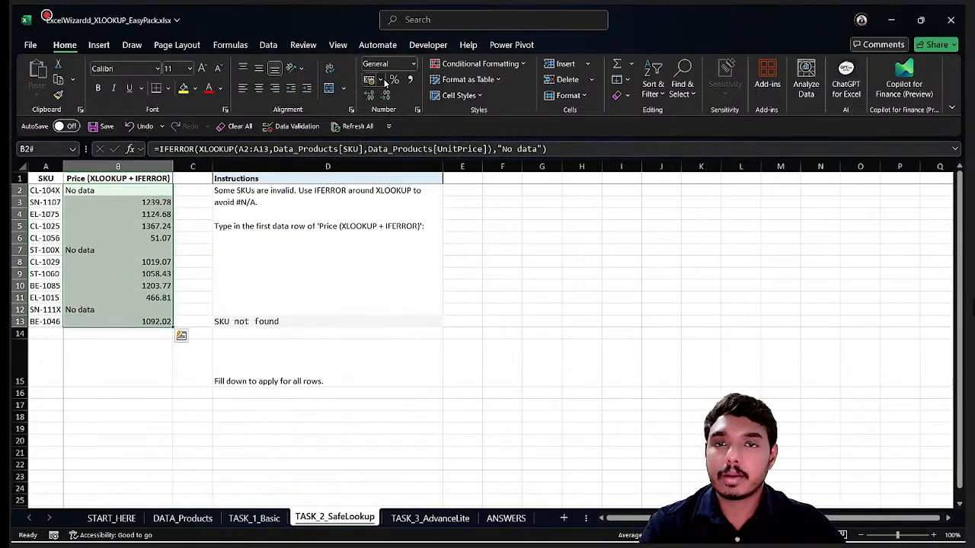
left_click(370, 80)
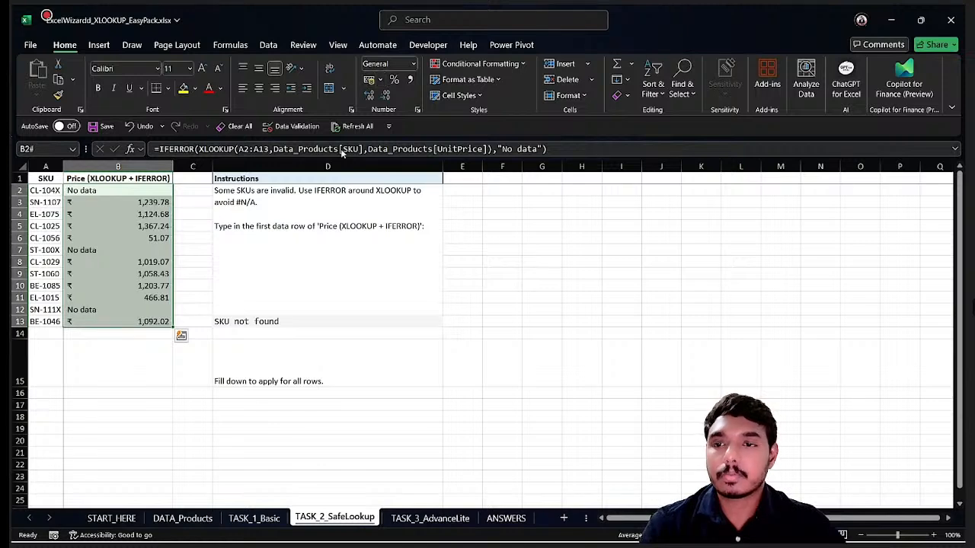
Apply the ₹ English (India) accounting format to the UnitPrice cells C2:C16 on TASK_1_Basic
left_click(245, 517)
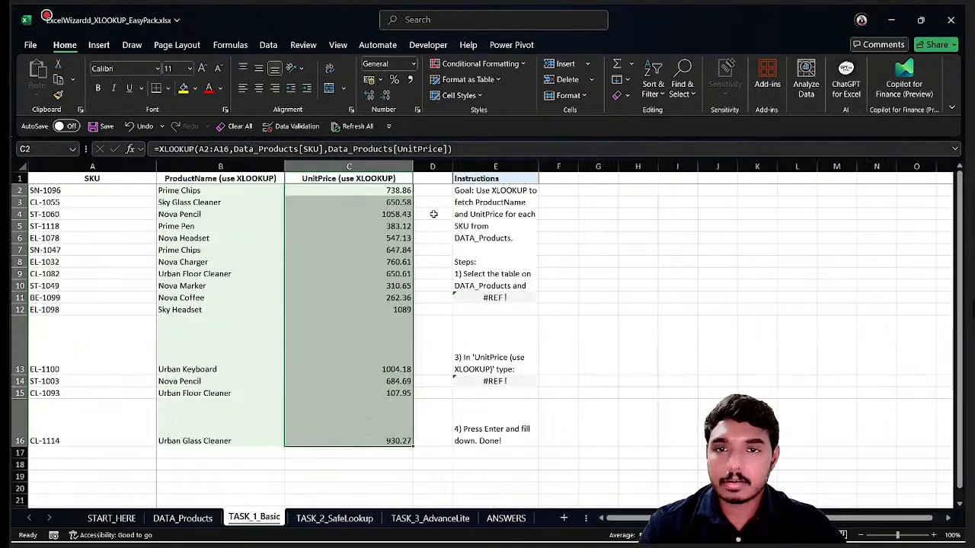
left_click_drag(373, 192, 375, 436)
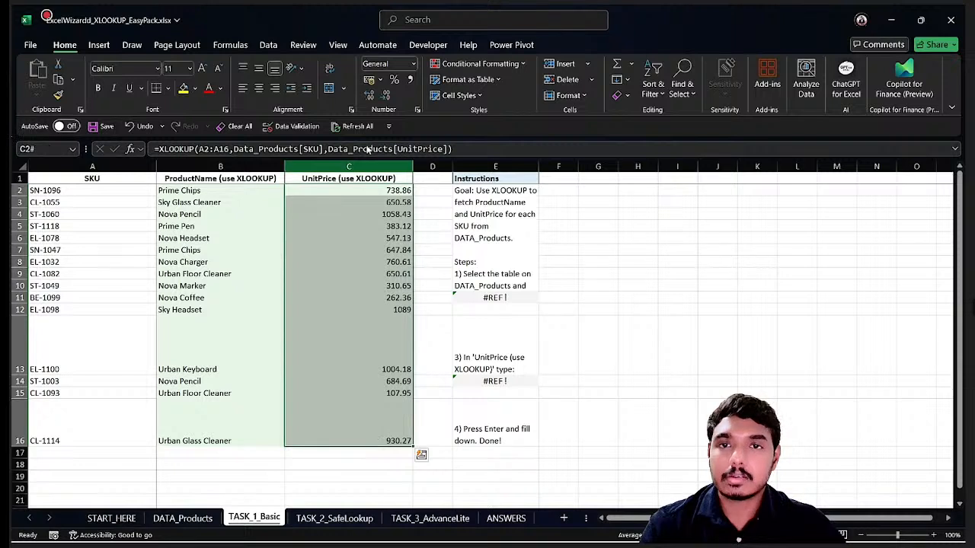
left_click(380, 79)
left_click(411, 97)
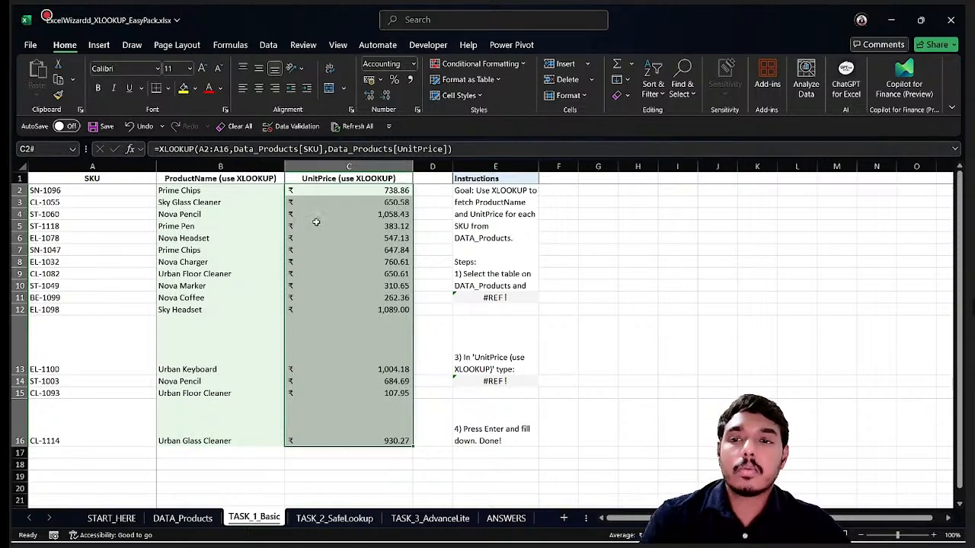
left_click(338, 193)
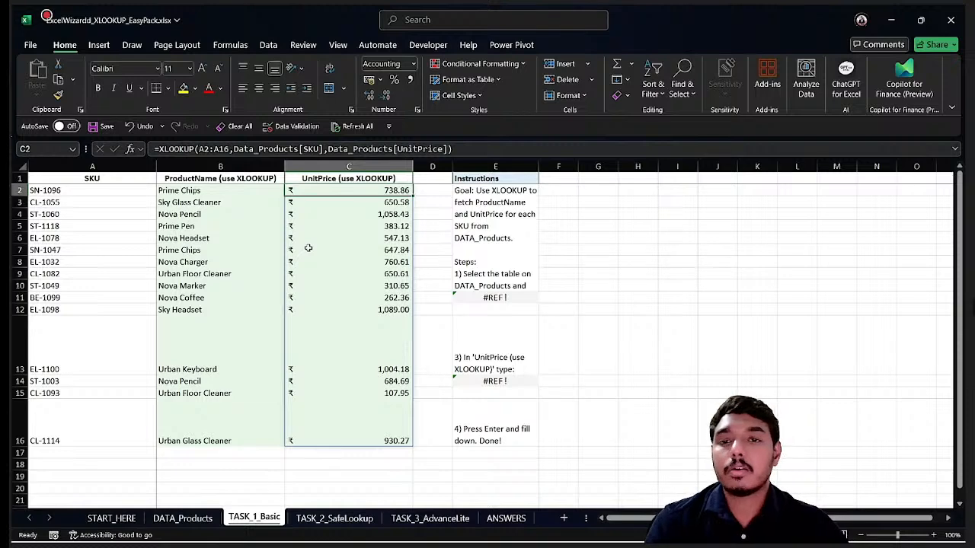
Review the combined Category and UnitPrice XLOOKUP formulas in columns B and C on TASK_3_AdvanceLite
left_click(431, 518)
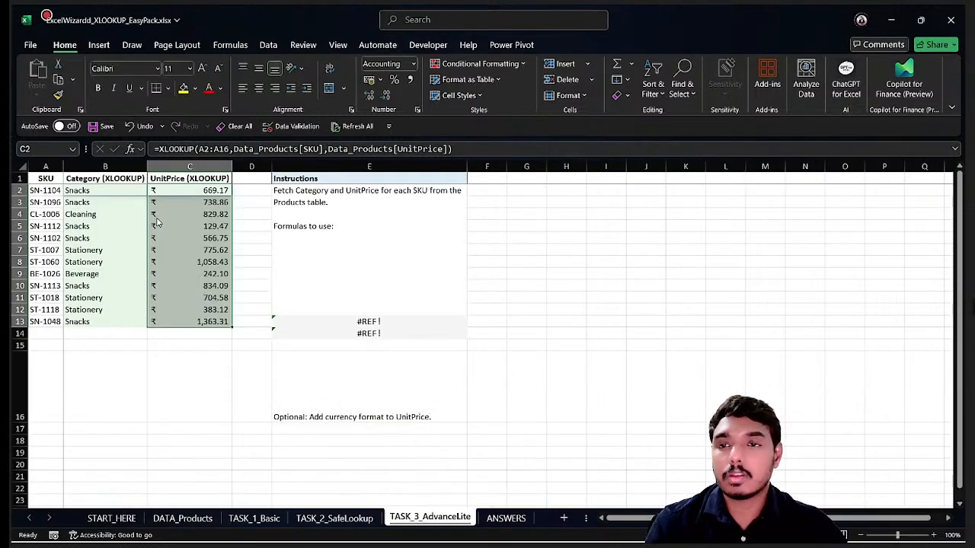
left_click(71, 189)
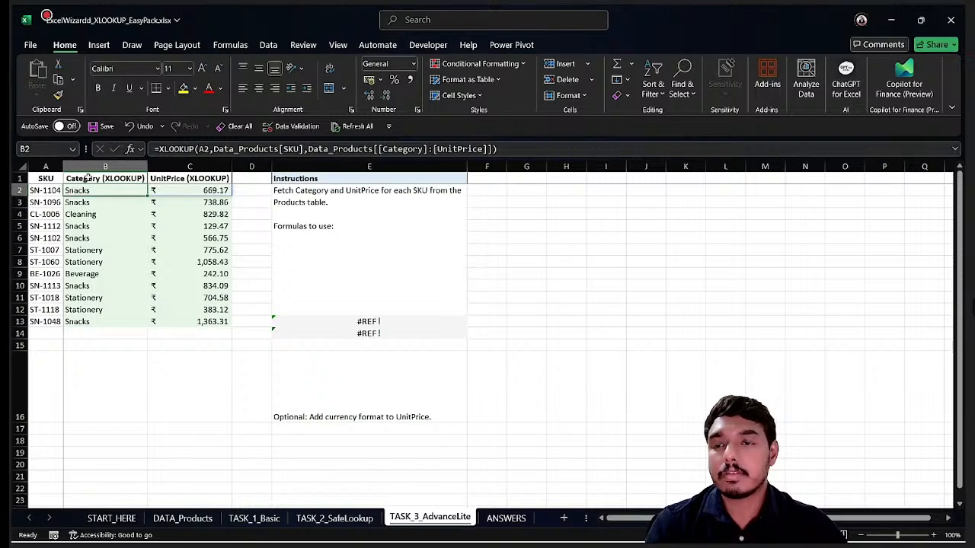
left_click_drag(91, 166, 190, 166)
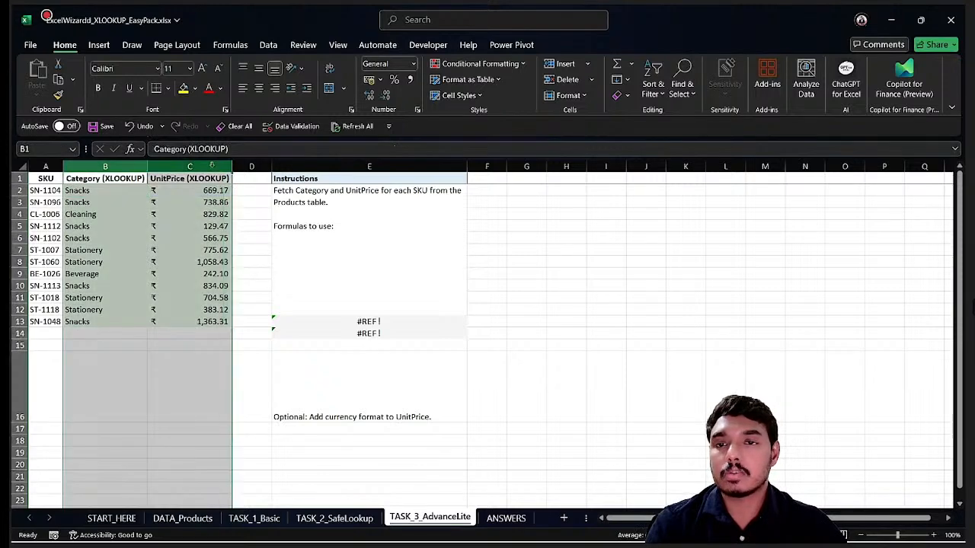
left_click(131, 273)
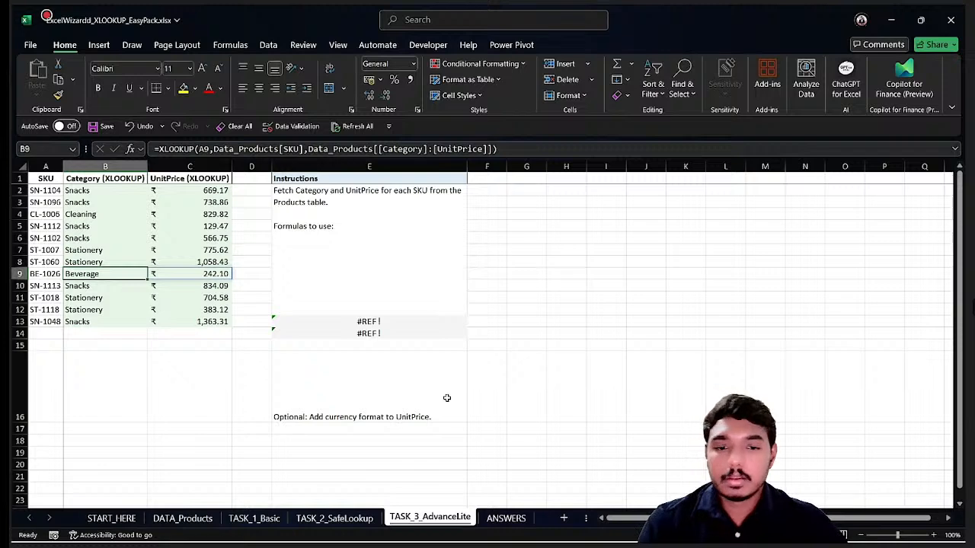
View the ANSWERS sheet and the START_HERE overview, and bring up the list of open windows
left_click(511, 515)
left_click(128, 521)
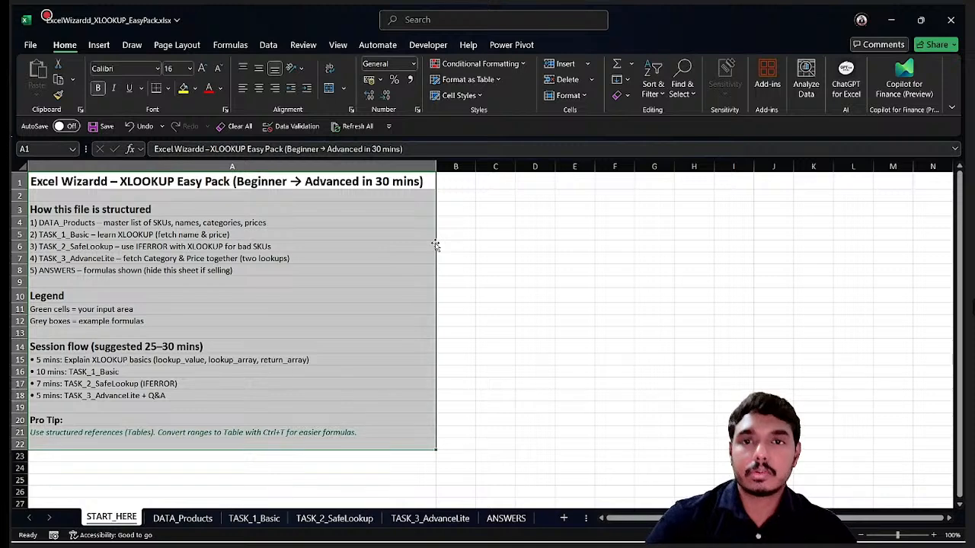
key("alt+Tab")
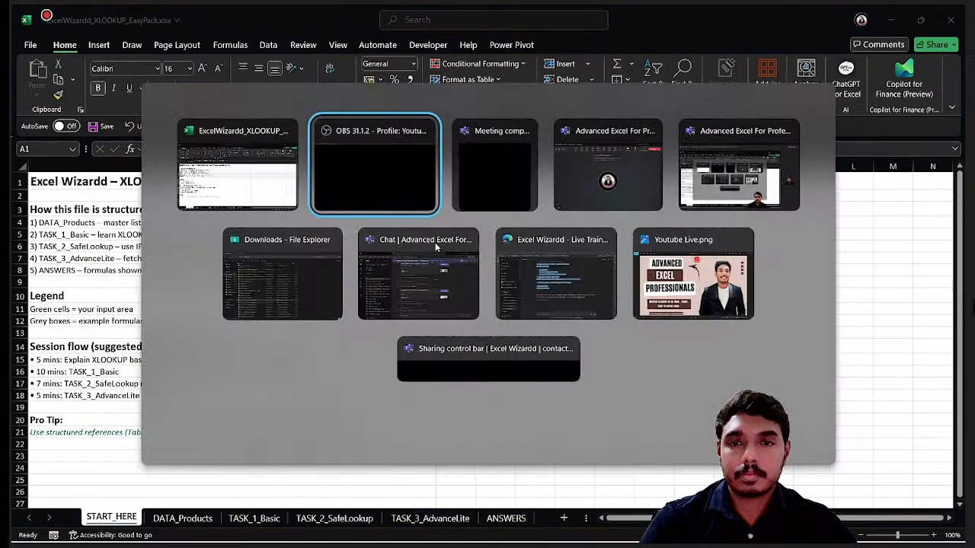